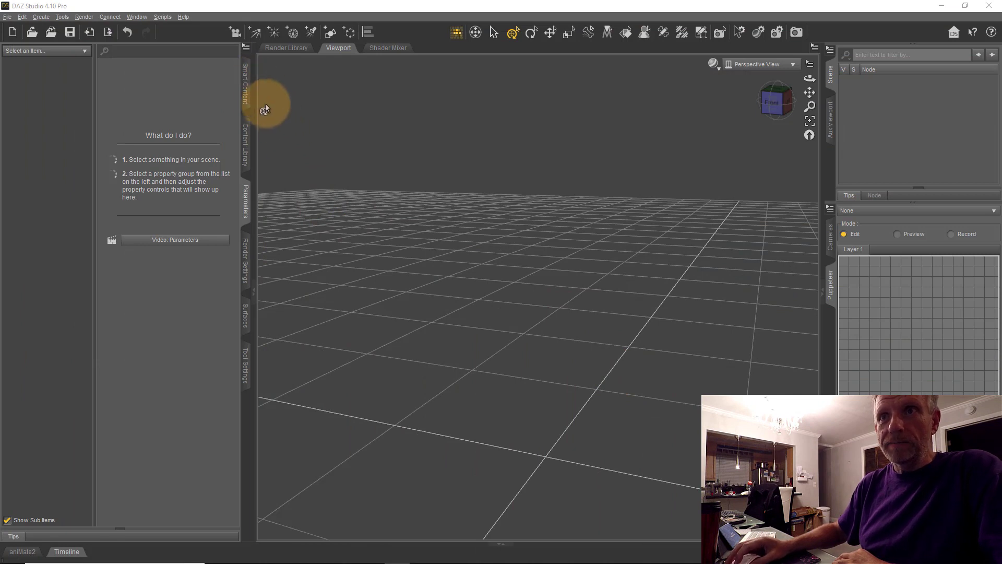
- Load Genesis 8 Basic Male from Smart Content Figures into the empty scene
click(243, 89)
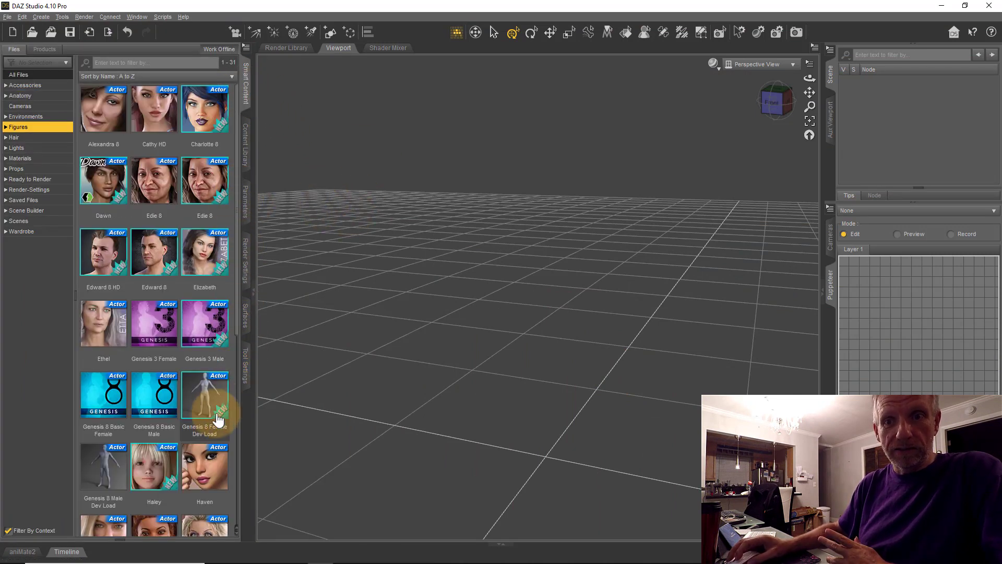
double_click(166, 402)
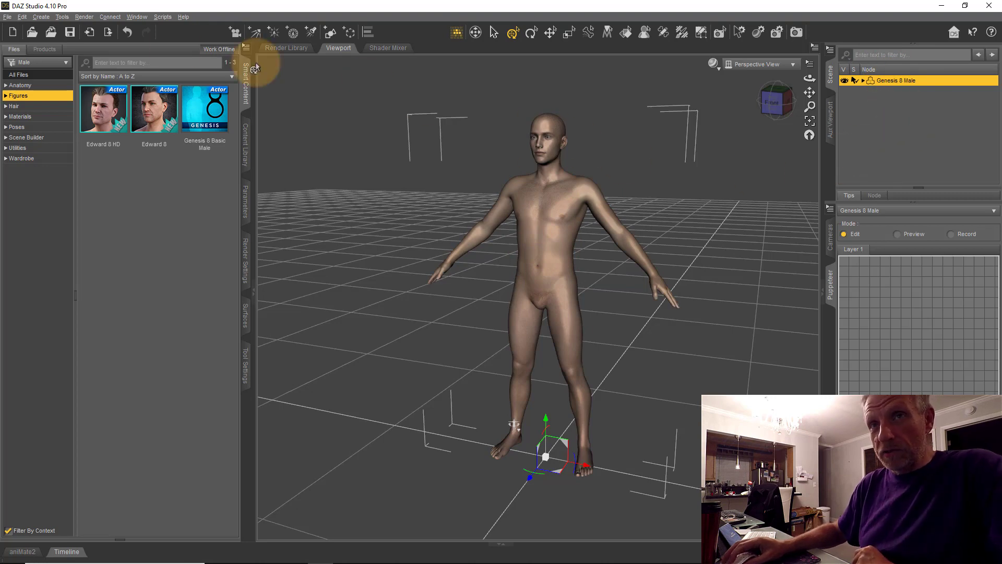
click(10, 18)
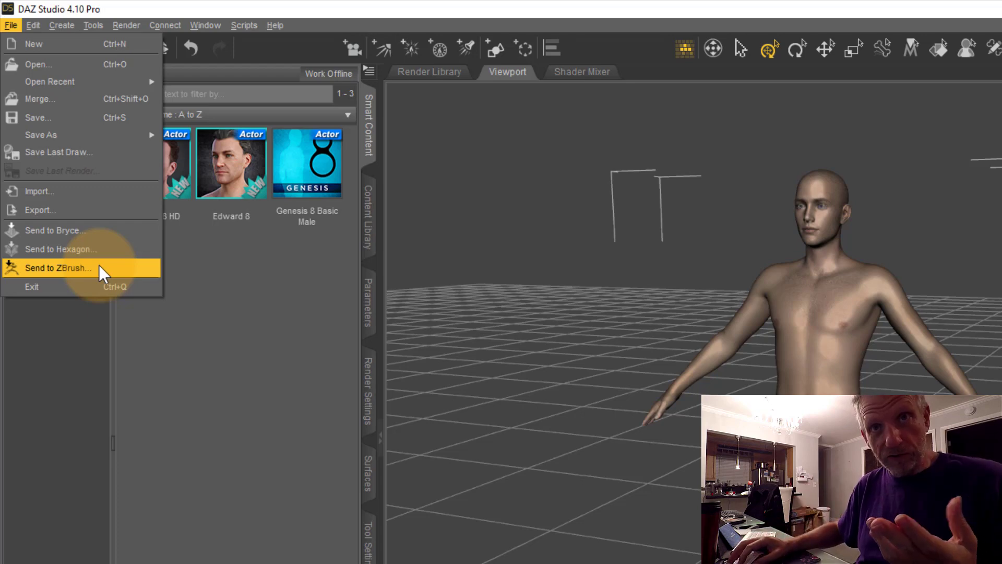
- Send Genesis 8 Male to ZBrush with both GoZ export options left unchecked
click(99, 268)
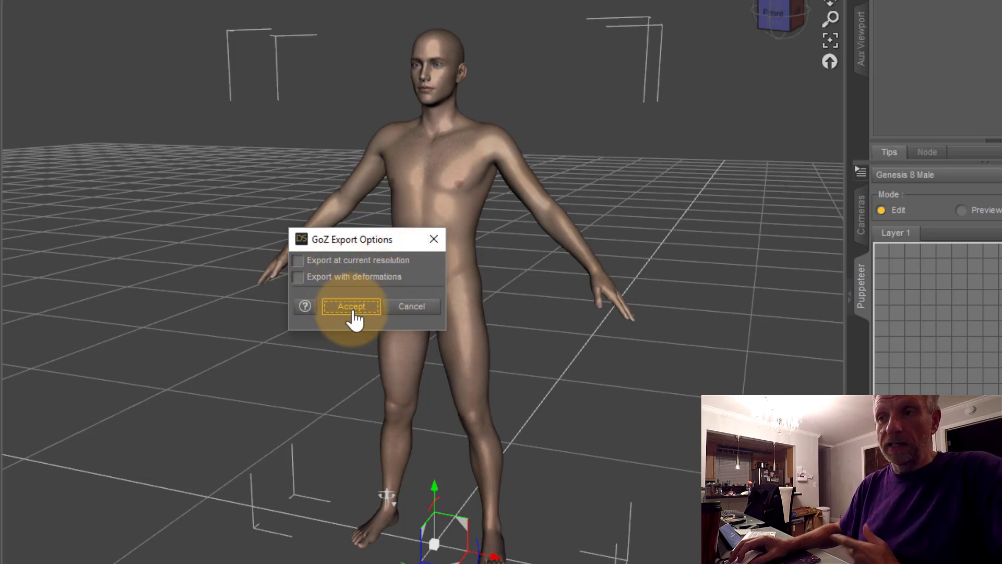
click(353, 307)
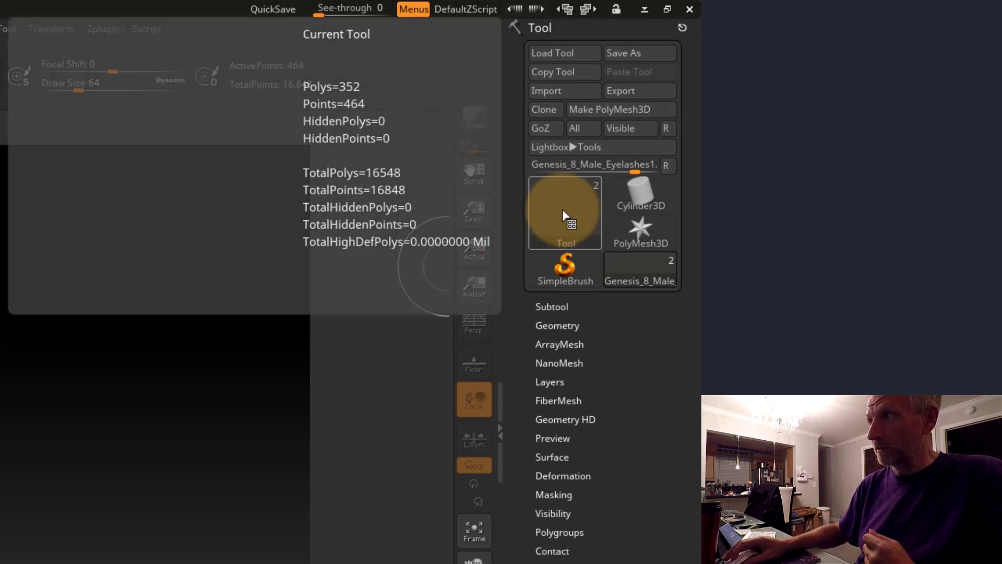
- Draw the Genesis_8_Male tool on the canvas in Edit mode, framing the full body
click(562, 209)
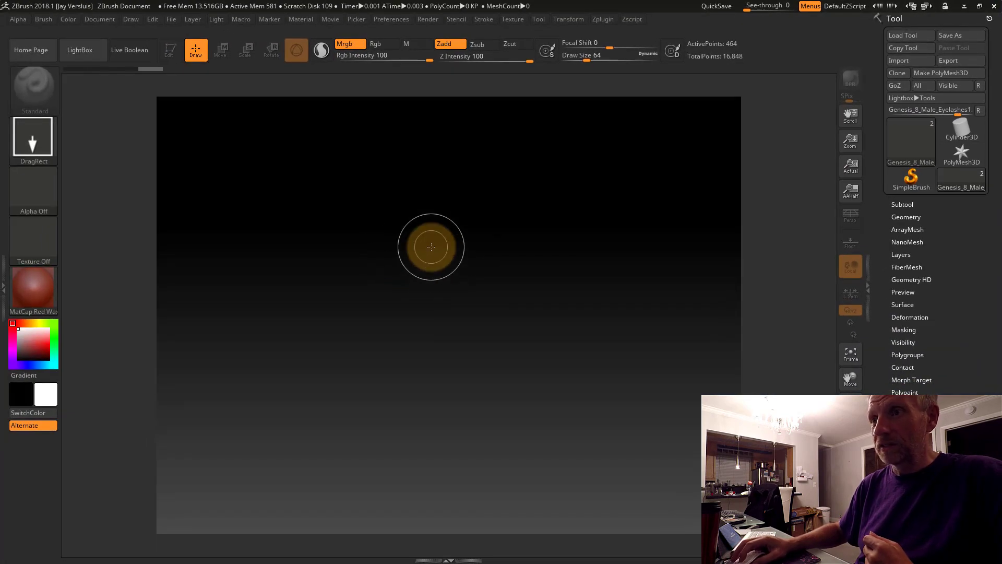
mouse_move(431, 246)
mouse_down()
mouse_move(430, 358)
mouse_move(504, 345)
mouse_move(534, 303)
mouse_move(385, 337)
mouse_move(405, 353)
mouse_move(463, 333)
mouse_move(437, 358)
mouse_move(425, 416)
mouse_move(436, 532)
mouse_up()
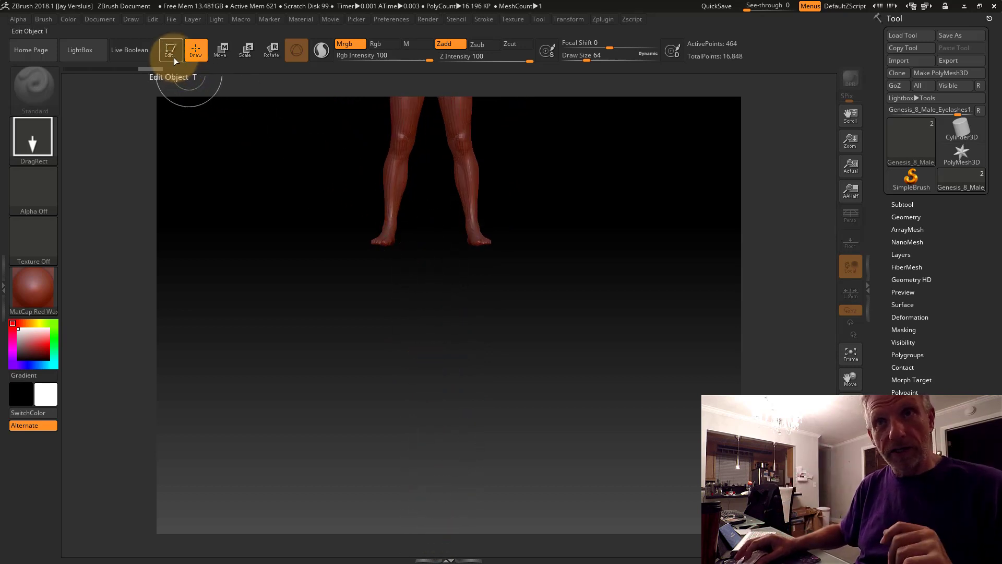
click(172, 55)
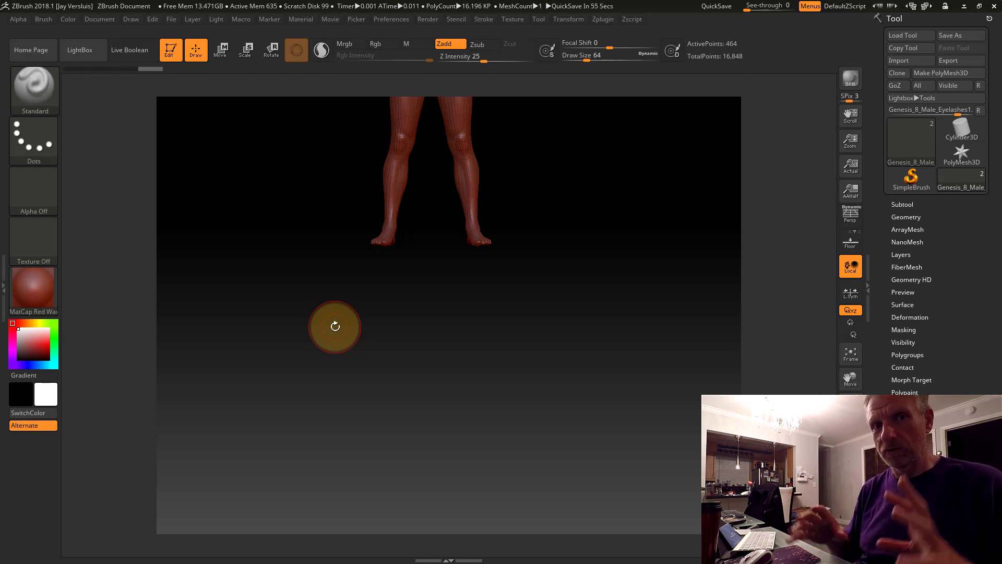
alt+drag(488, 219, 496, 459)
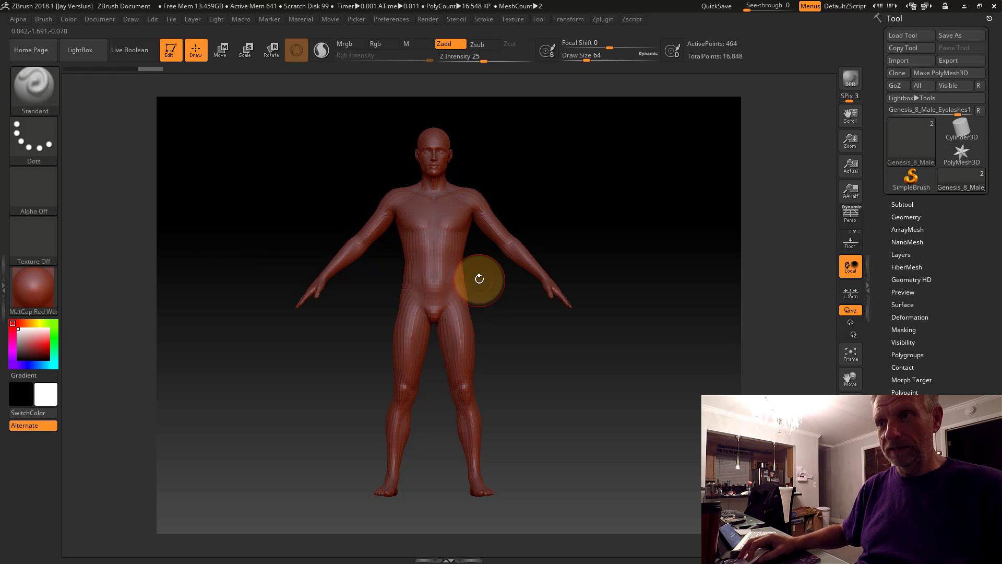
- Zoom in on the head and torso and reduce Draw Size from 64 to 46
ctrl+right_drag(481, 291, 488, 419)
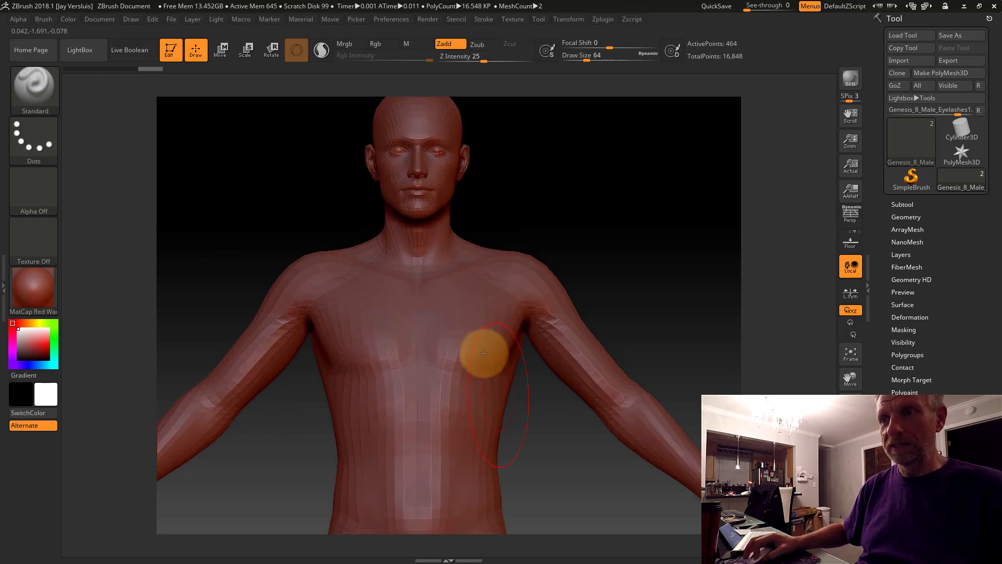
mouse_move(603, 383)
right_down()
mouse_move(586, 400)
mouse_move(530, 405)
mouse_move(505, 398)
mouse_move(506, 377)
right_up()
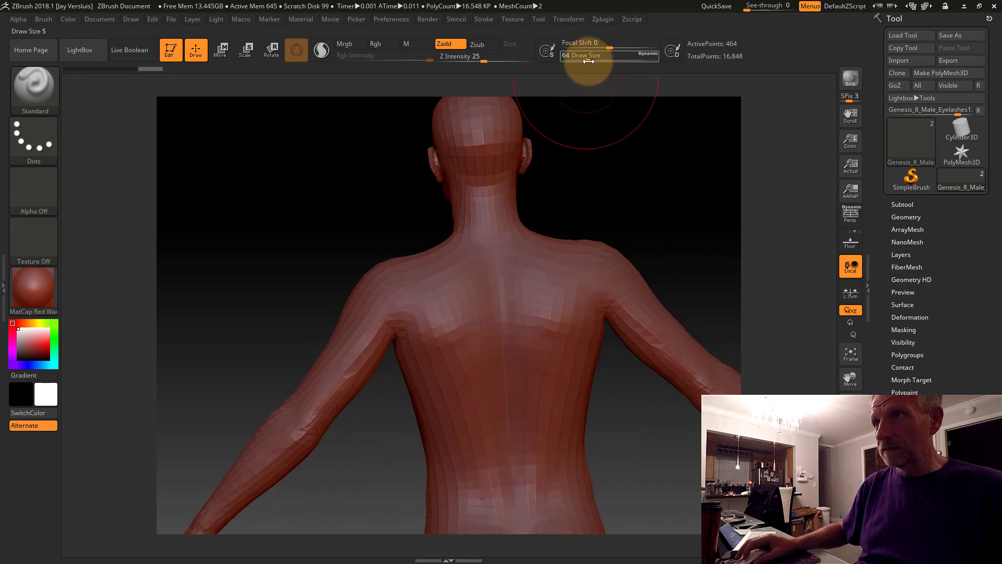
drag(588, 61, 583, 61)
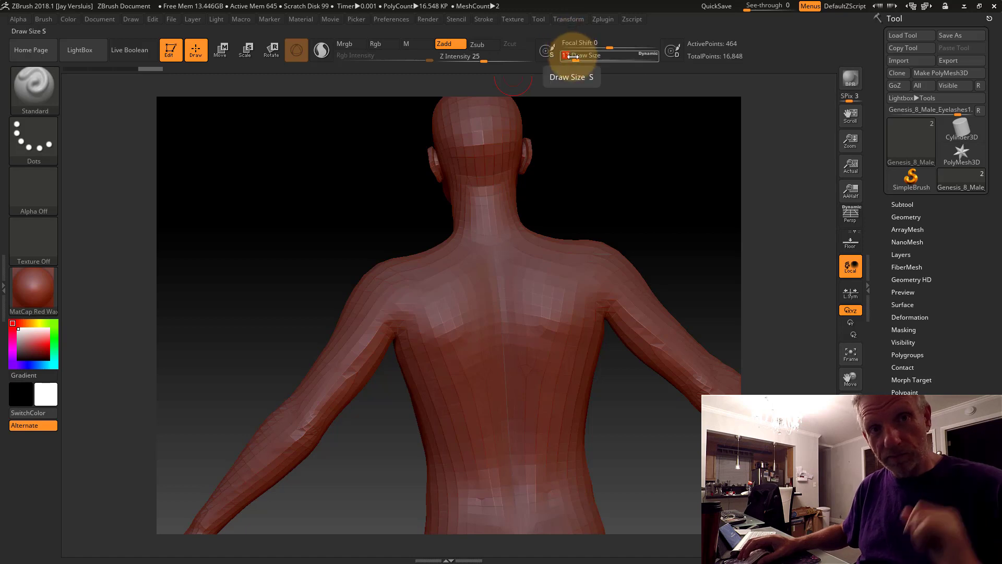
- Activate X symmetry, set Draw Size to 29, and turn the figure toward the viewer
click(578, 19)
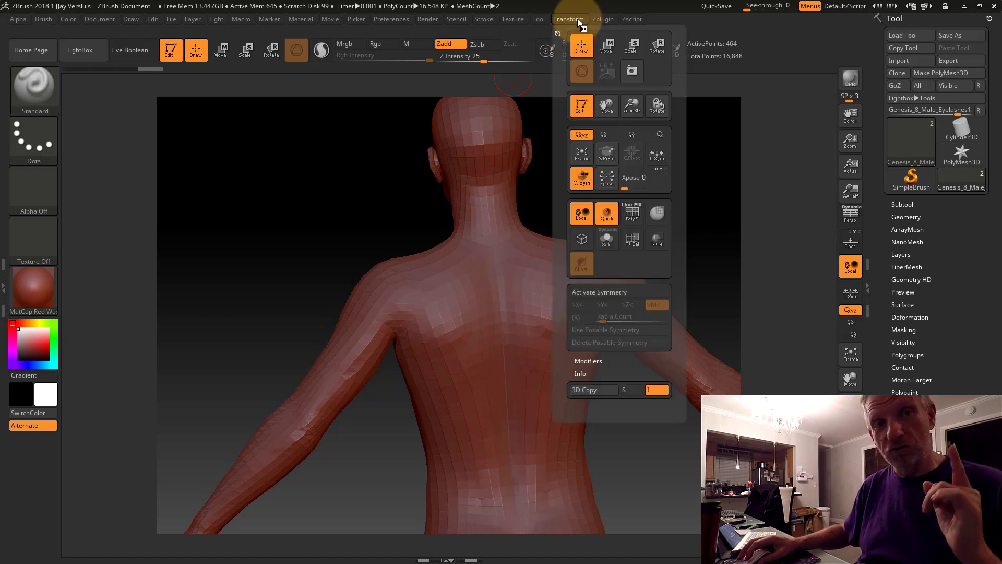
click(621, 293)
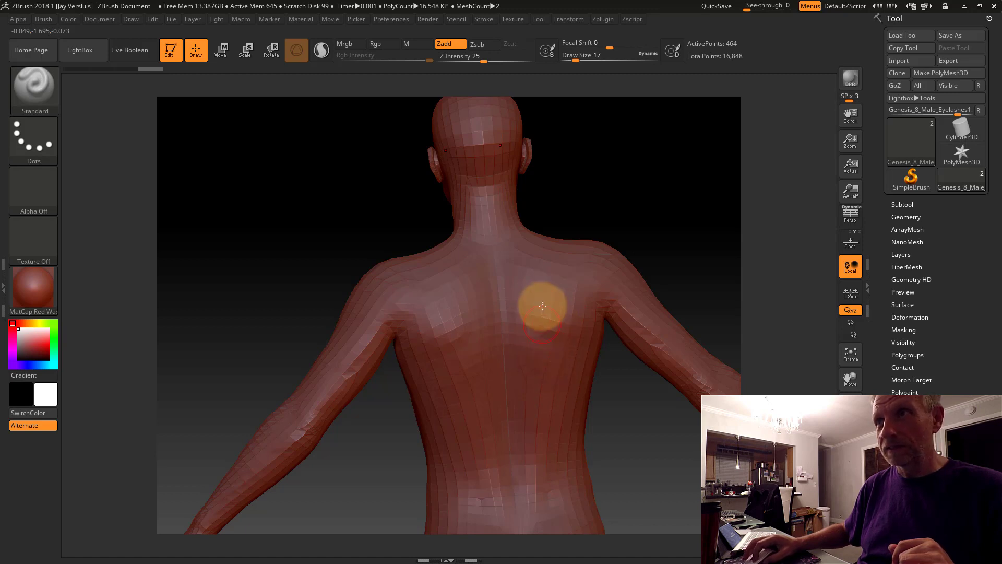
key(bracketright)
key(bracketright)
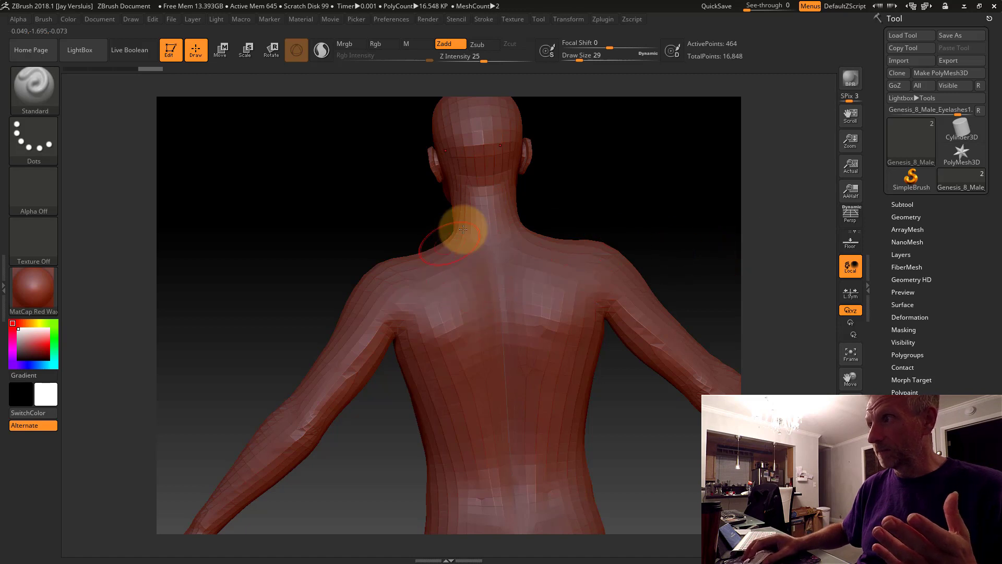
right_drag(454, 287, 515, 302)
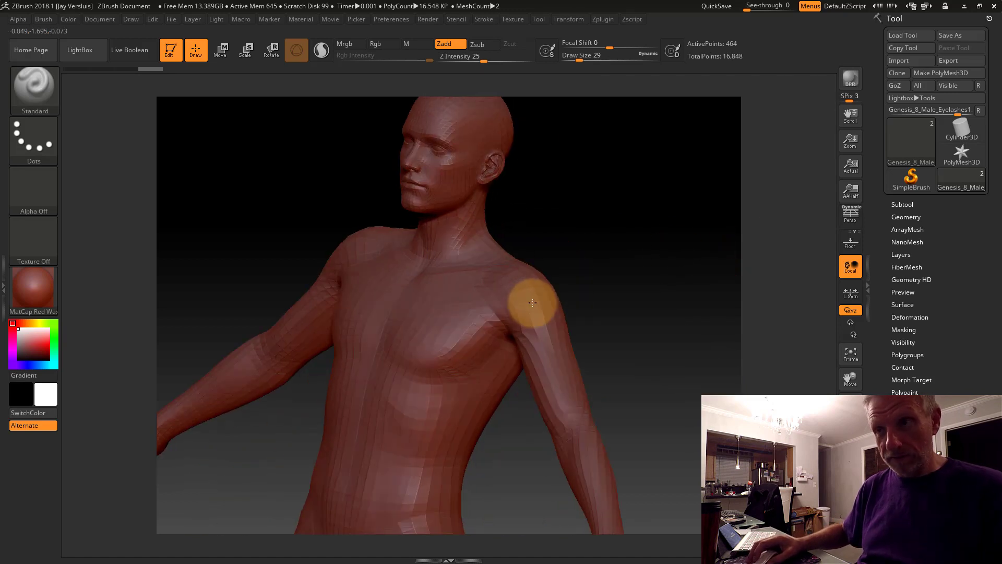
right_drag(532, 302, 530, 286)
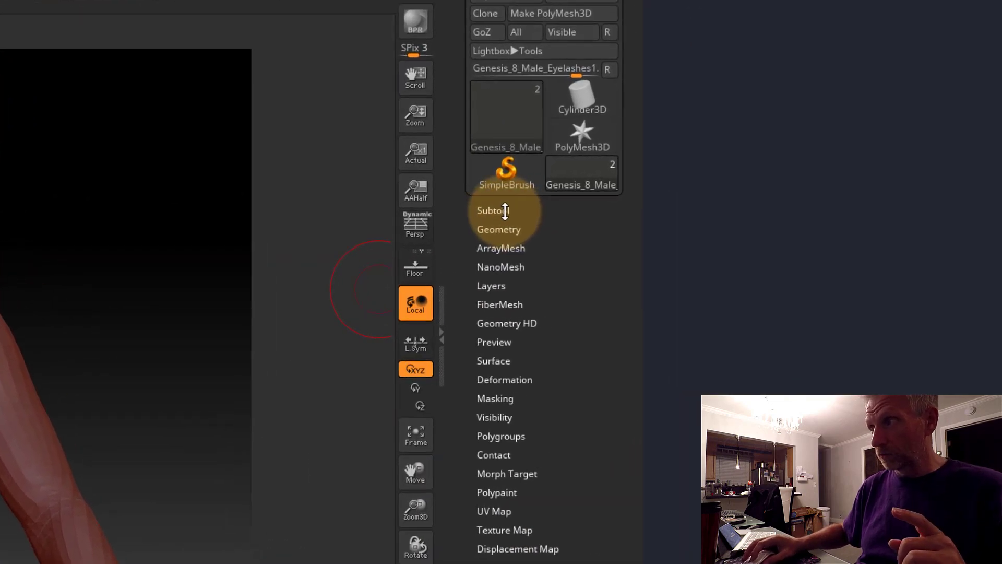
- Make Genesis_8_Male1 the active subtool and undo a test crease on the torso
click(505, 210)
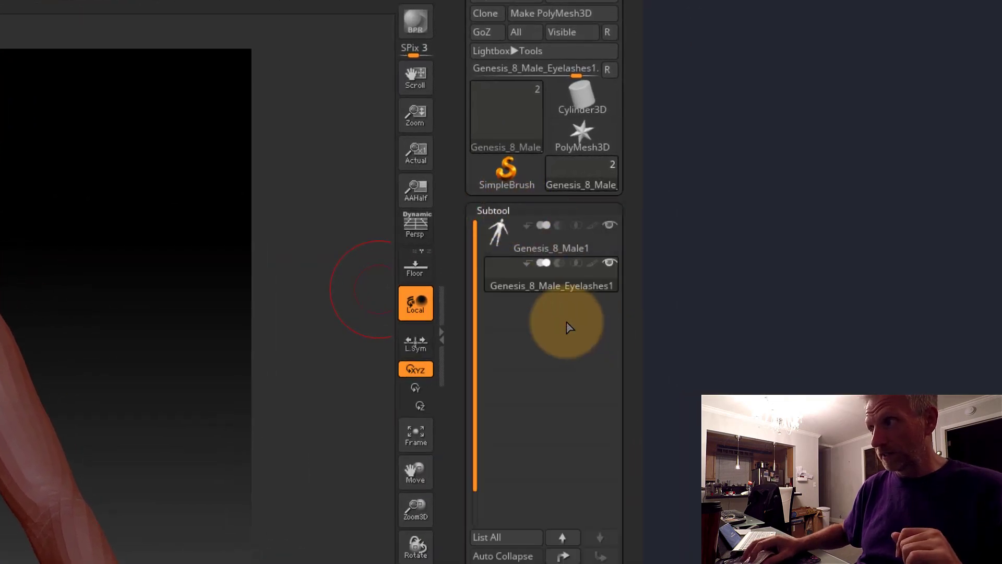
mouse_move(587, 286)
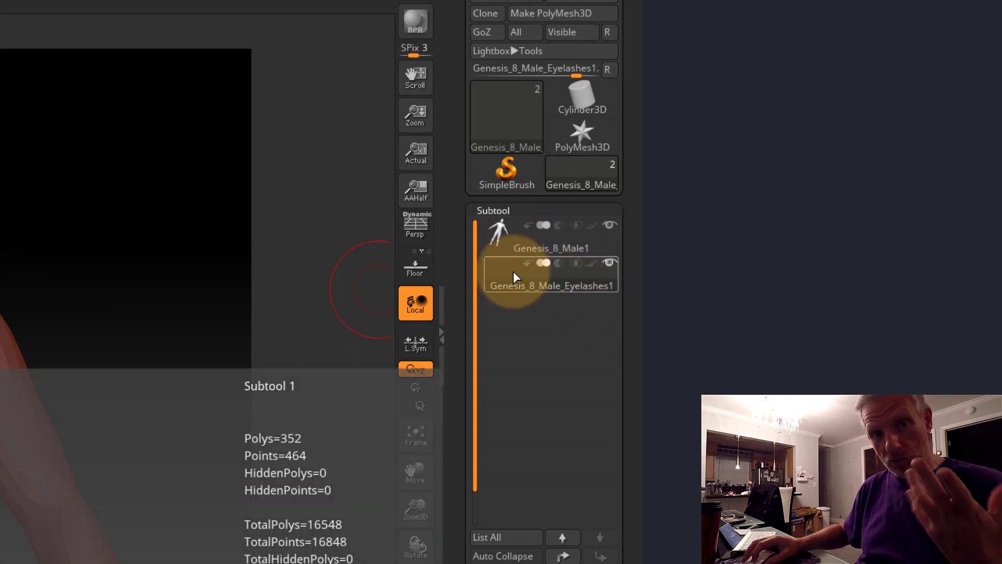
mouse_move(495, 232)
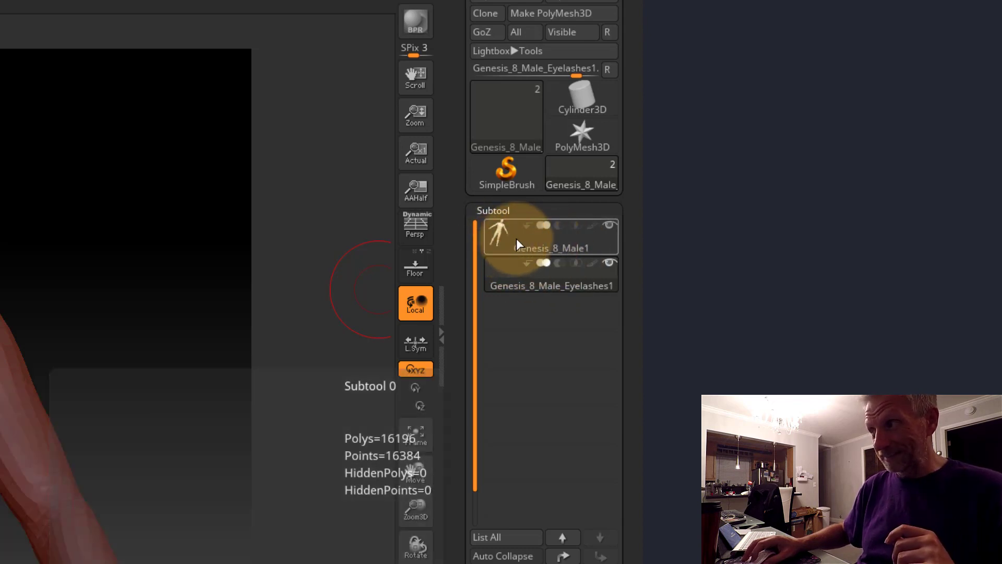
click(516, 238)
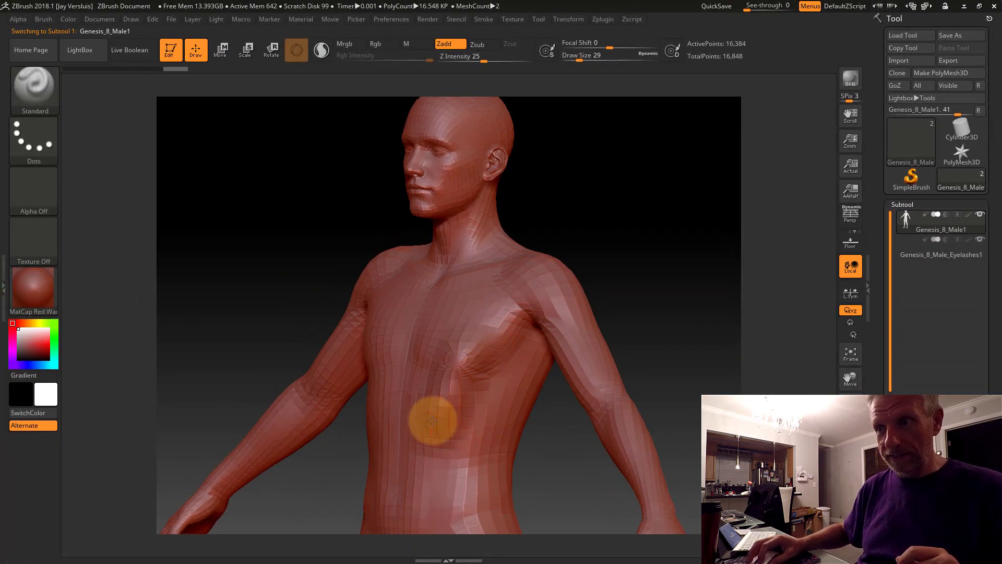
mouse_move(434, 420)
mouse_down()
mouse_move(457, 302)
mouse_move(444, 424)
mouse_move(467, 372)
mouse_move(465, 337)
mouse_move(449, 441)
mouse_up()
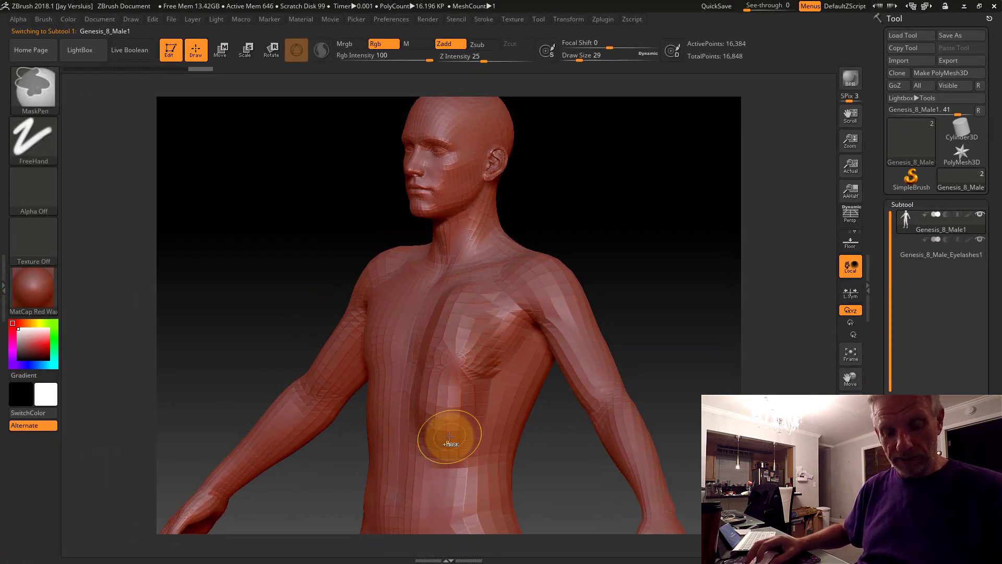
key(ctrl+z)
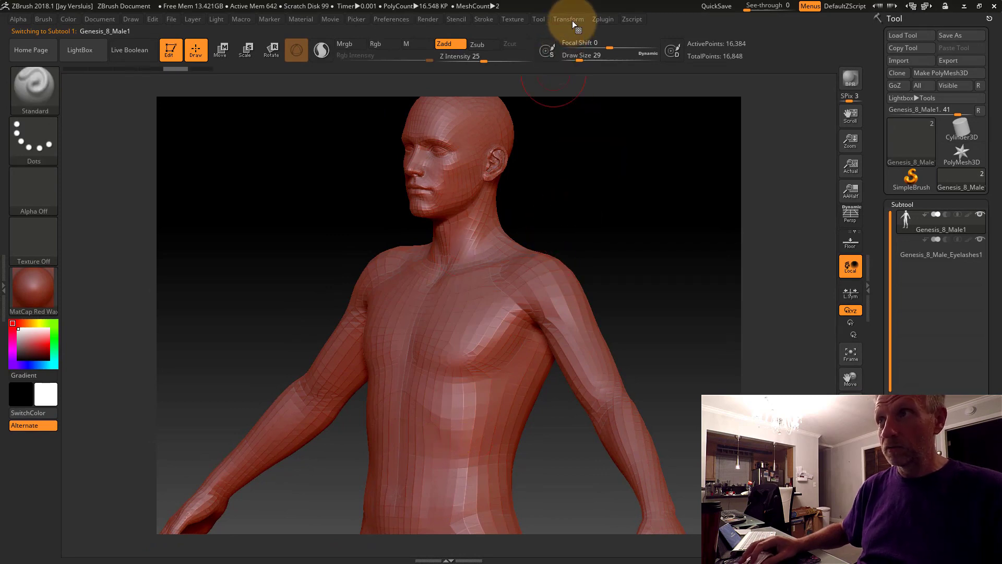
- Sculpt mirrored shoulder blade and back muscle forms on the figure's upper back
click(571, 19)
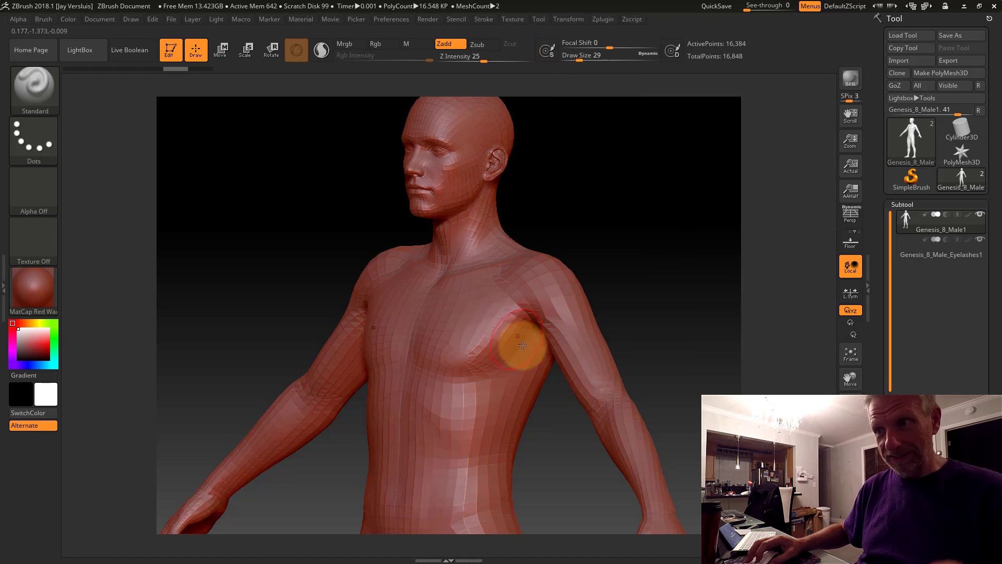
right_drag(523, 346, 327, 320)
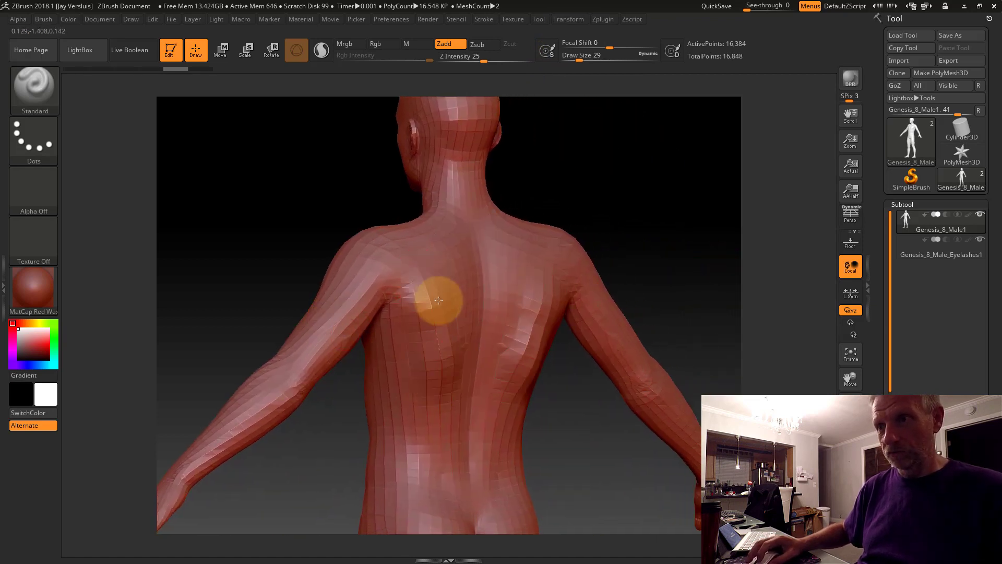
mouse_move(438, 295)
mouse_down()
mouse_move(433, 262)
mouse_move(439, 386)
mouse_move(439, 286)
mouse_move(409, 465)
mouse_move(443, 301)
mouse_move(456, 335)
mouse_move(450, 289)
mouse_up()
drag(447, 327, 449, 269)
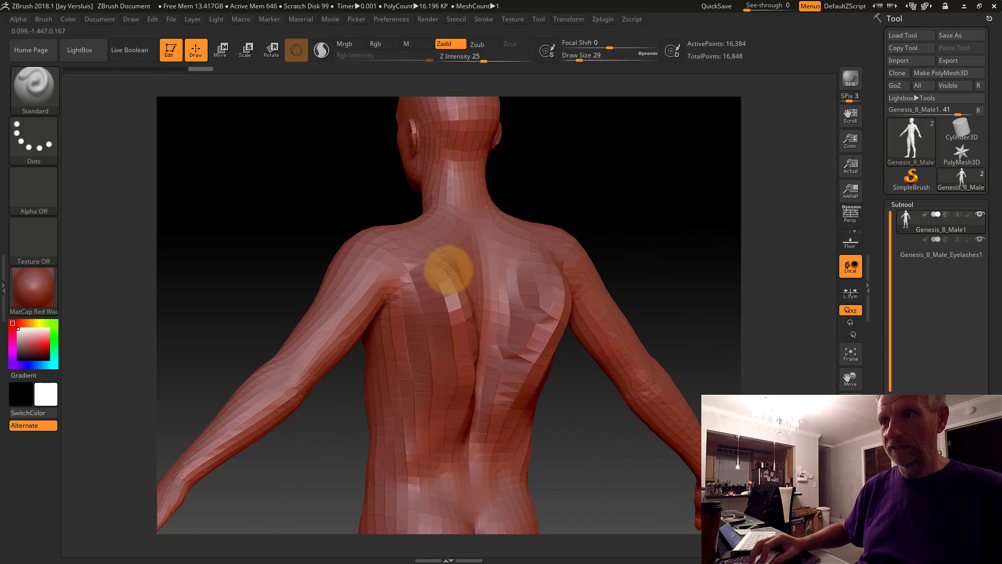
mouse_move(447, 341)
mouse_down()
mouse_move(443, 377)
mouse_move(435, 260)
mouse_up()
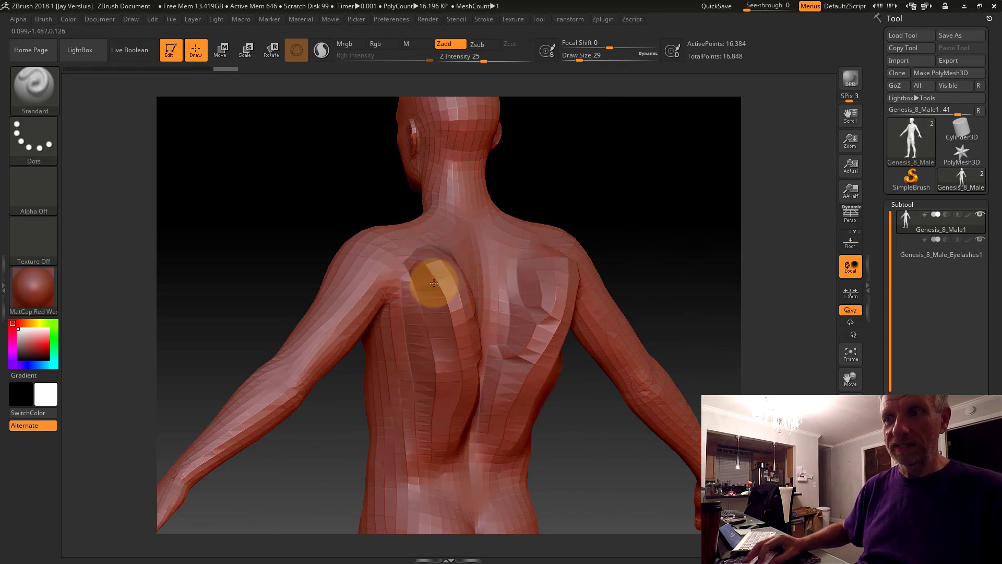
mouse_move(440, 304)
mouse_down()
mouse_move(454, 429)
mouse_move(483, 405)
mouse_move(477, 427)
mouse_move(458, 307)
mouse_up()
- Raise the top of the skull into a tall, flat-topped block
mouse_move(463, 375)
mouse_down()
mouse_move(418, 385)
mouse_move(452, 358)
mouse_move(454, 342)
mouse_move(442, 387)
mouse_move(492, 331)
mouse_move(528, 369)
mouse_move(487, 365)
mouse_move(503, 337)
mouse_move(490, 376)
mouse_move(472, 334)
mouse_move(476, 381)
mouse_move(490, 351)
mouse_move(516, 452)
mouse_move(522, 416)
mouse_move(523, 436)
mouse_move(501, 351)
mouse_move(618, 561)
mouse_move(640, 266)
mouse_move(543, 423)
mouse_move(462, 440)
mouse_up()
mouse_move(462, 296)
mouse_down()
mouse_move(481, 287)
mouse_move(531, 291)
mouse_up()
mouse_move(434, 276)
mouse_down()
mouse_move(510, 338)
mouse_move(557, 309)
mouse_move(535, 251)
mouse_move(465, 202)
mouse_move(564, 273)
mouse_move(550, 259)
mouse_move(553, 289)
mouse_move(593, 313)
mouse_move(586, 351)
mouse_move(595, 338)
mouse_move(589, 289)
mouse_move(615, 284)
mouse_move(593, 275)
mouse_move(608, 292)
mouse_up()
drag(686, 375, 621, 183)
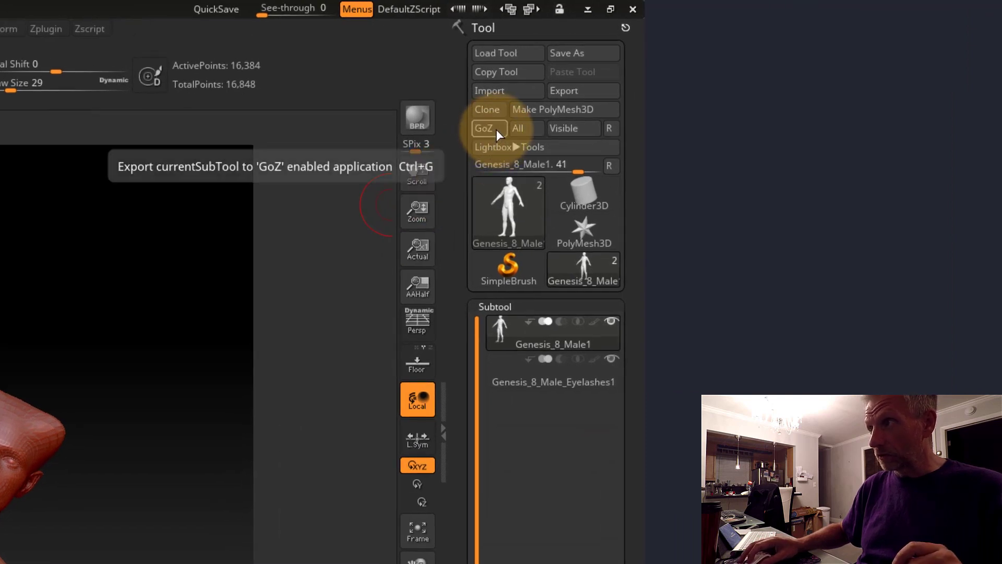
- Send the sculpted figure back to DAZ Studio via GoZ, continuing past the info dialog
click(496, 130)
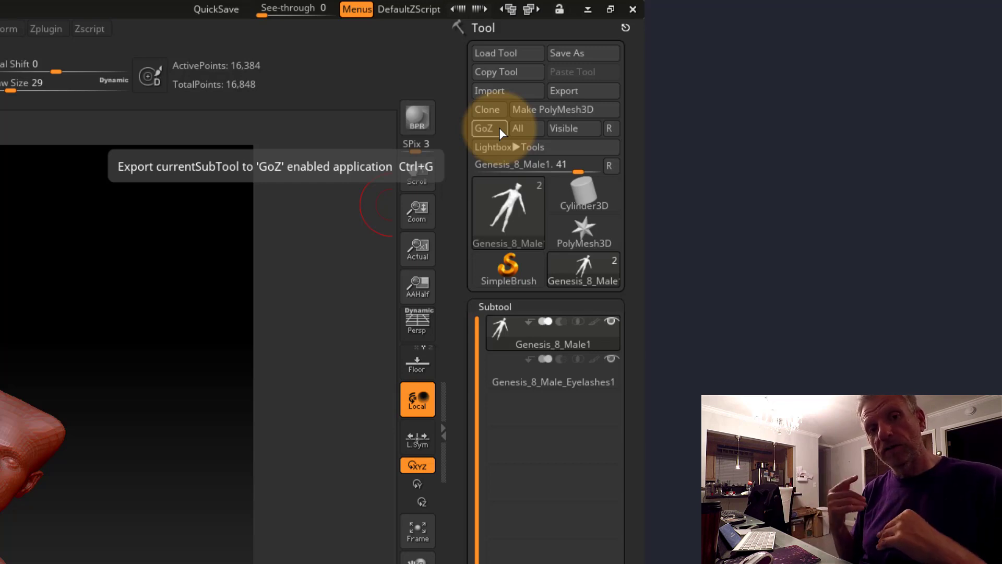
click(499, 130)
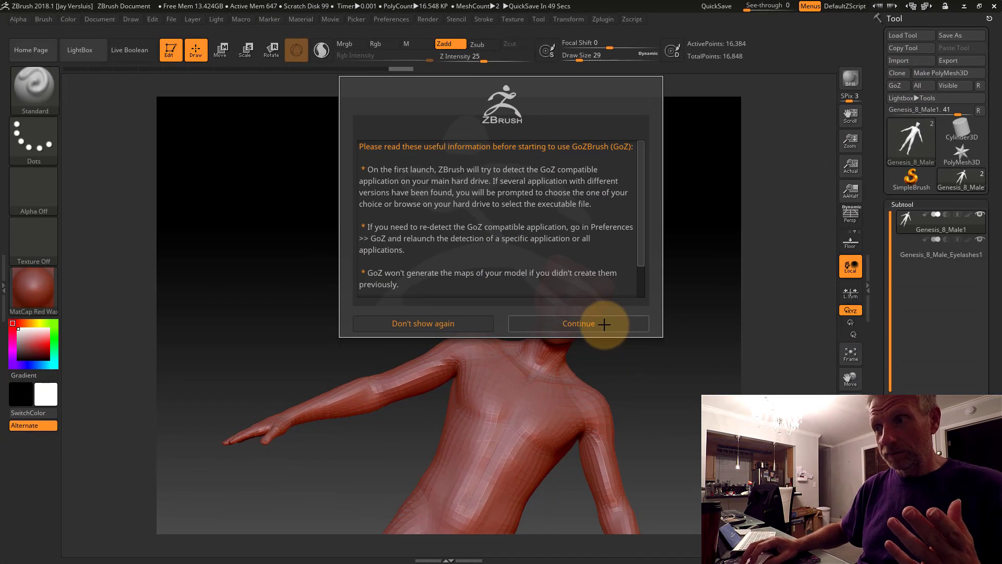
click(604, 324)
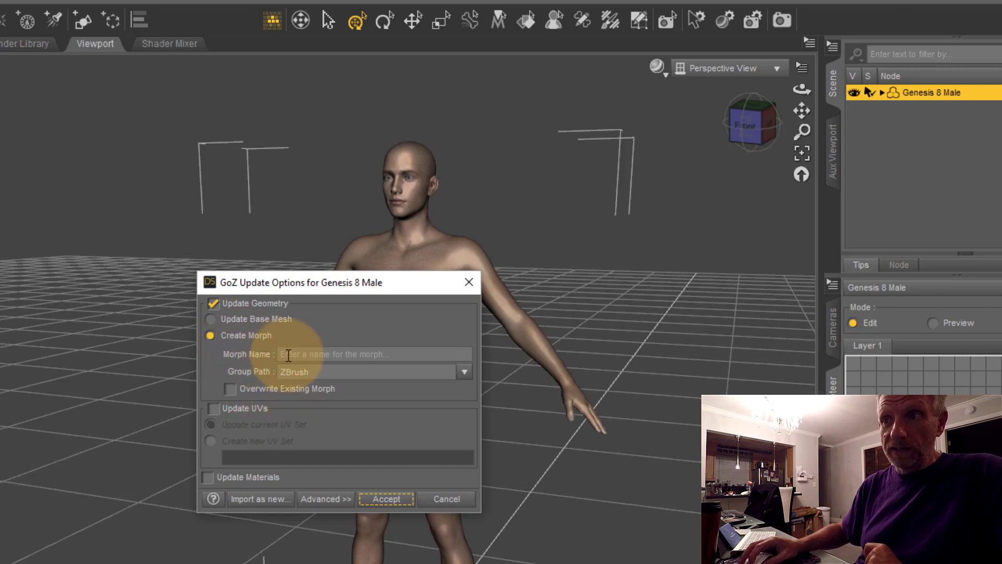
- Keep Create Morph, name the morph 'Scary Back', and accept the GoZ update
click(319, 353)
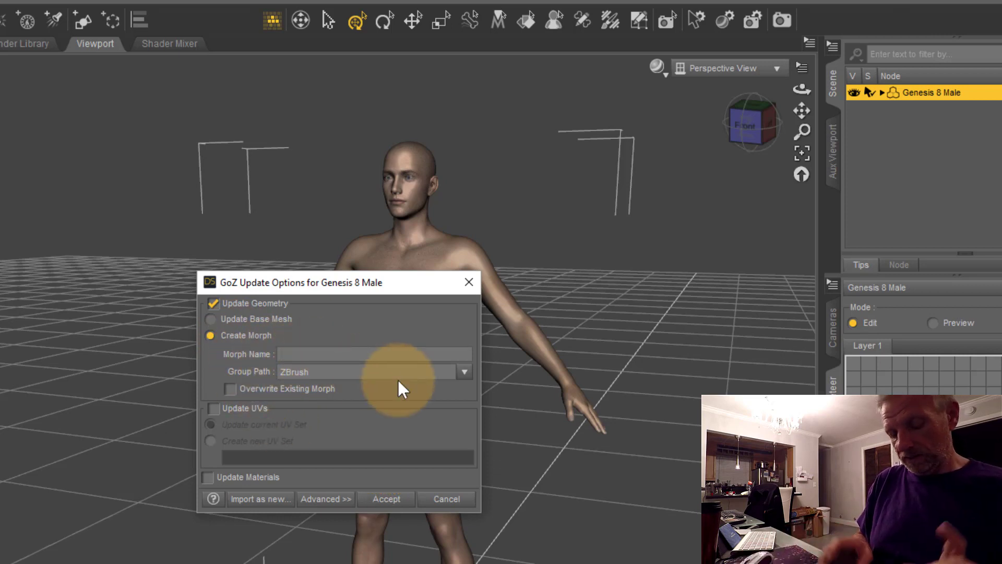
text(Scary Back)
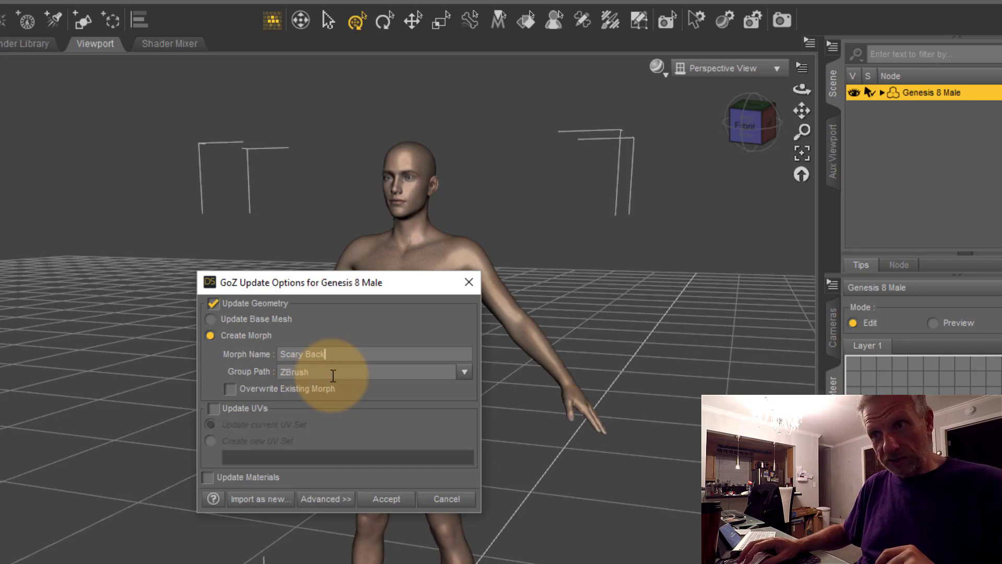
click(386, 499)
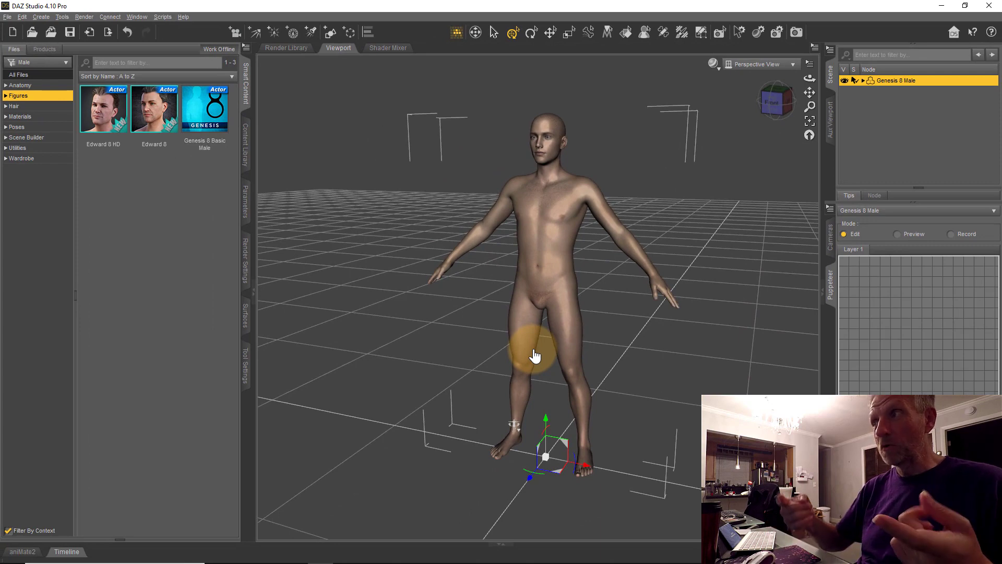
- Set the Scary Back morph to 100% in Parameters and orbit to inspect the figure
click(245, 209)
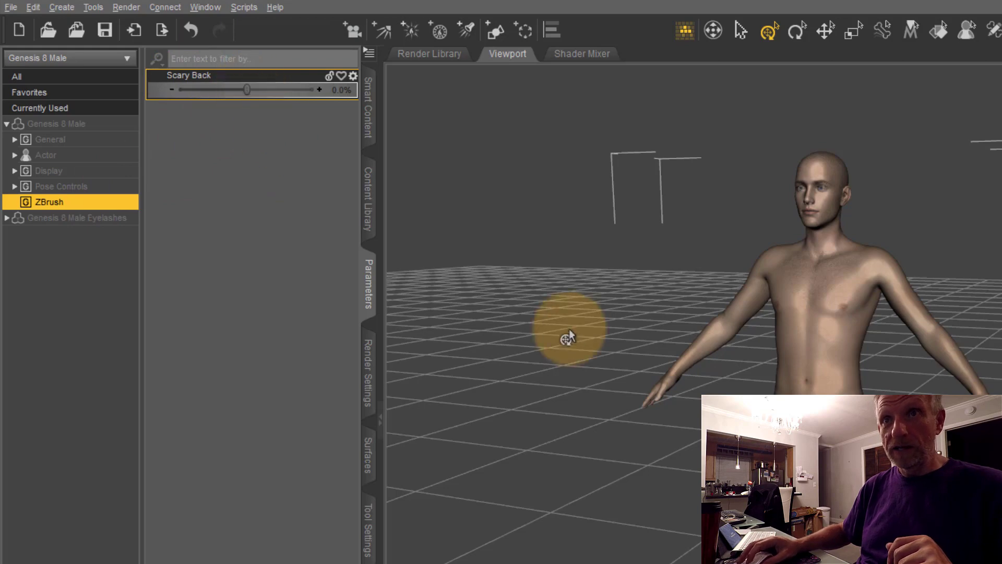
scroll(612, 333, up, 3)
alt+drag(612, 333, 752, 376)
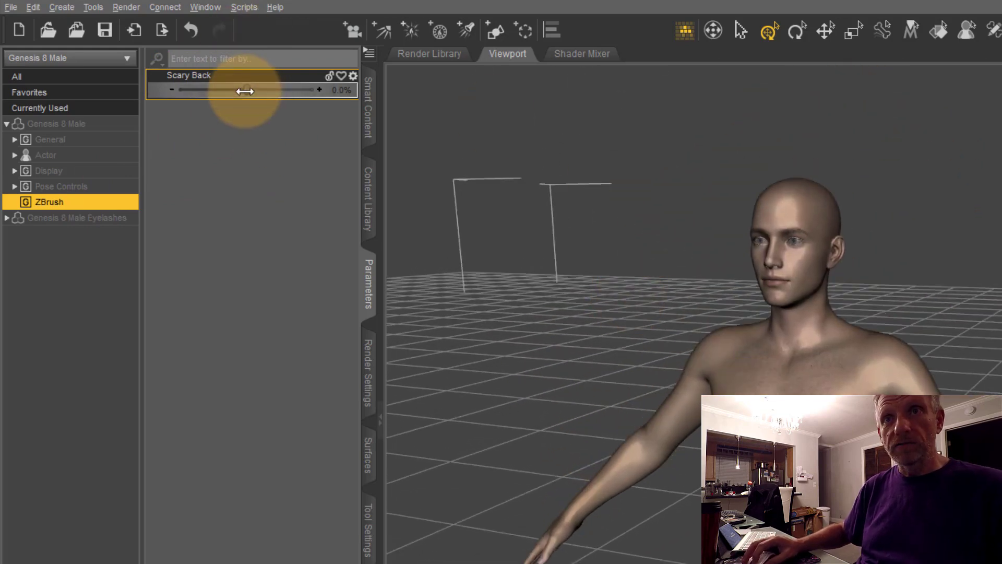
drag(245, 90, 362, 114)
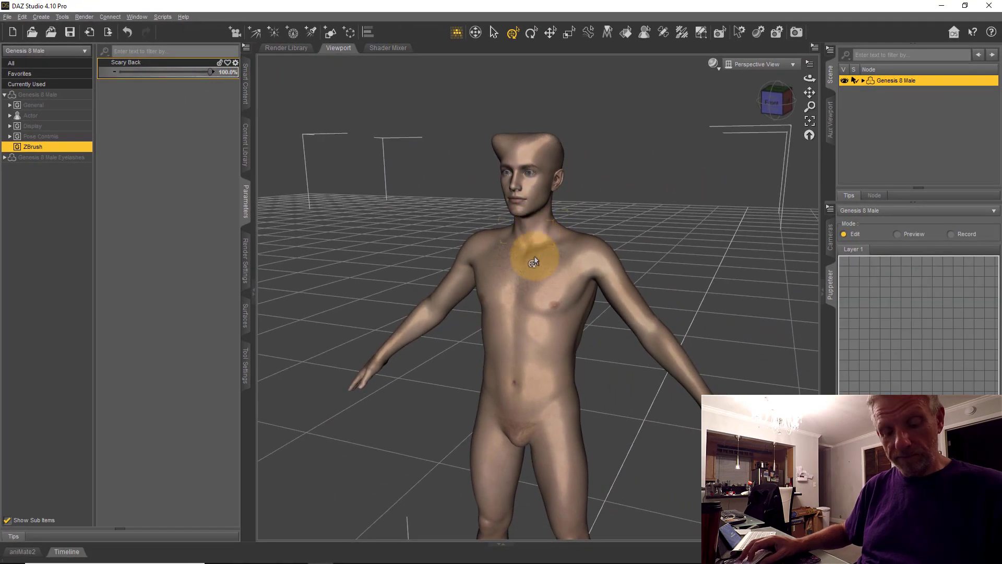
alt+drag(537, 260, 499, 284)
alt+drag(398, 349, 510, 279)
alt+drag(385, 362, 503, 280)
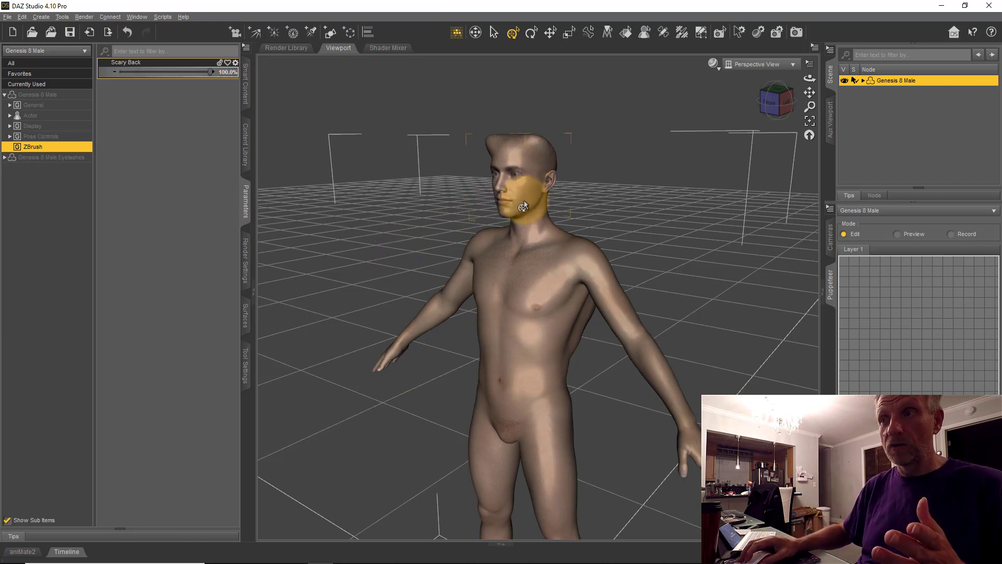
- Back in ZBrush, smooth the boxy top of the head and the back bulge
key(alt+Tab)
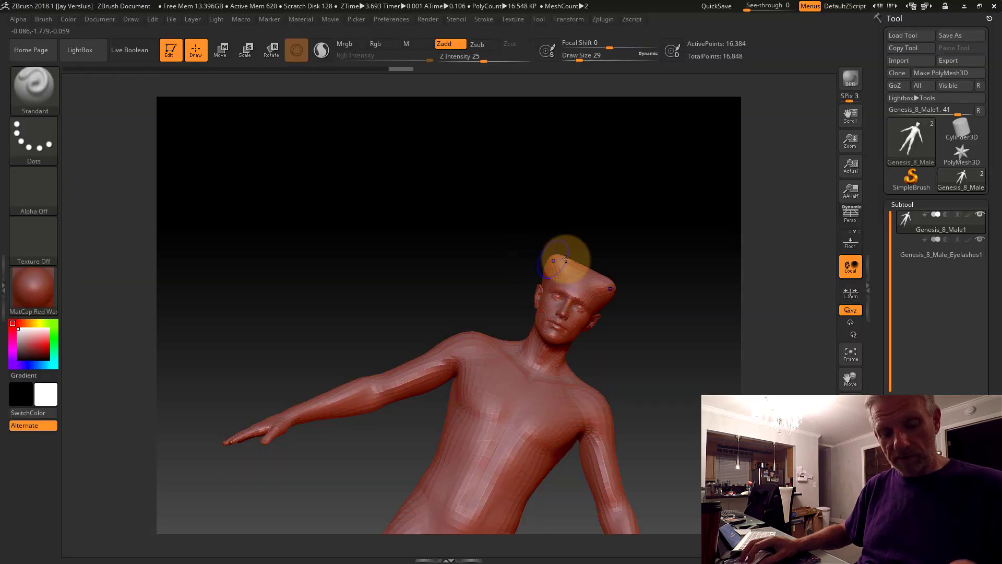
shift+drag(557, 261, 545, 269)
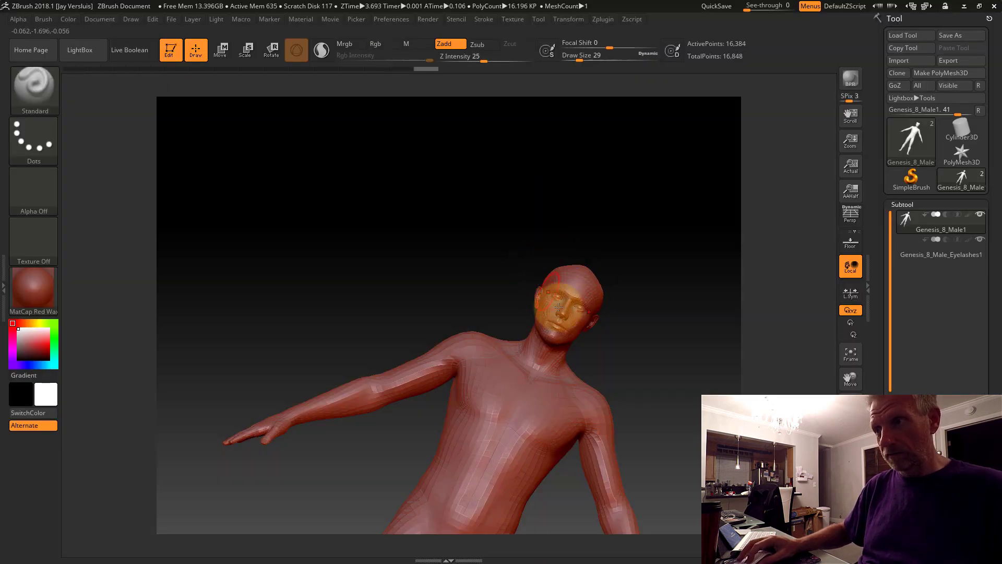
mouse_move(558, 321)
right_down()
mouse_move(501, 320)
mouse_move(325, 200)
mouse_move(458, 235)
right_up()
mouse_move(459, 234)
shift+mouse_down()
mouse_move(483, 285)
mouse_move(481, 309)
mouse_move(470, 278)
mouse_move(483, 336)
mouse_move(471, 273)
mouse_move(506, 280)
shift+mouse_up()
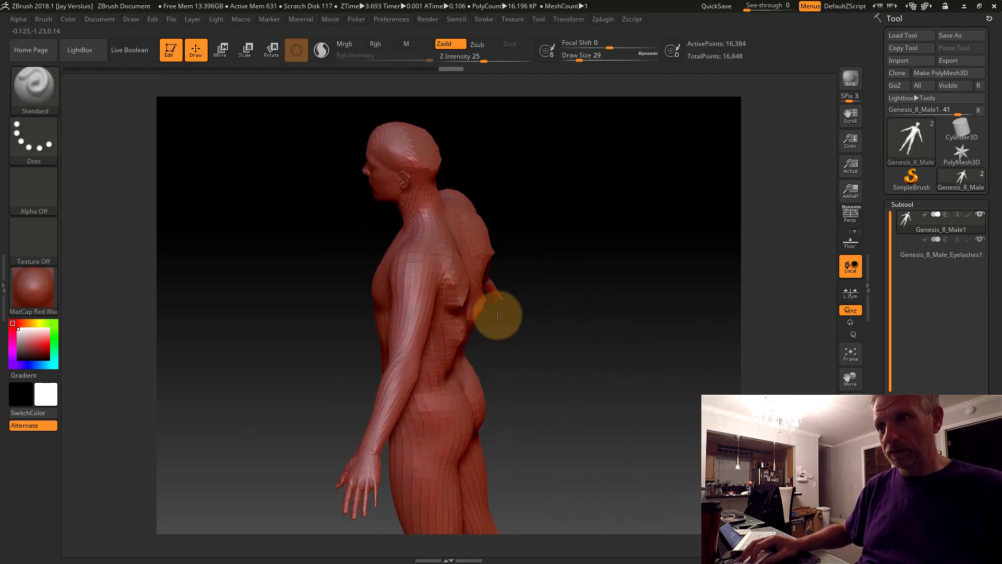
- Carve a groove down the spine and smooth the chest and belly
mouse_move(486, 317)
mouse_down()
mouse_move(501, 306)
mouse_move(447, 313)
mouse_move(479, 268)
mouse_move(476, 230)
mouse_move(496, 306)
mouse_move(527, 338)
mouse_move(463, 224)
mouse_up()
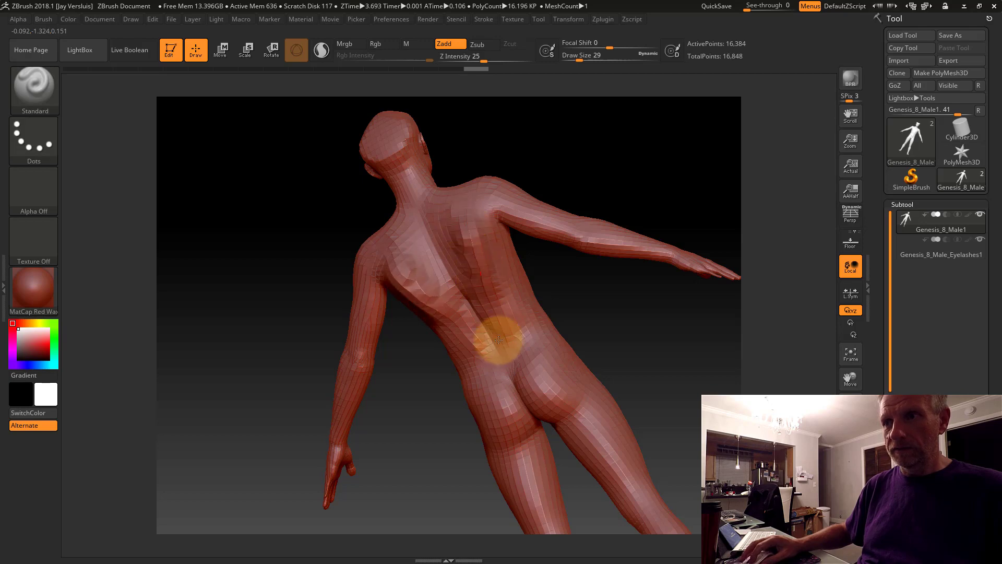
mouse_move(498, 341)
alt+mouse_down()
mouse_move(474, 246)
mouse_move(512, 385)
mouse_move(470, 238)
alt+mouse_up()
drag(448, 364, 550, 322)
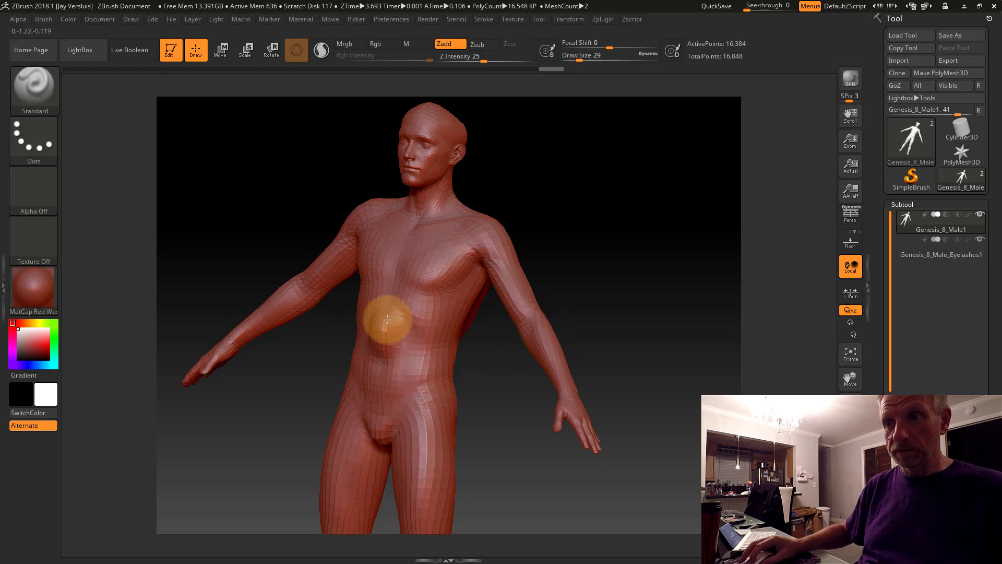
mouse_move(387, 315)
mouse_down()
mouse_move(399, 231)
mouse_move(380, 353)
mouse_move(401, 221)
mouse_move(392, 257)
mouse_move(403, 323)
mouse_move(416, 251)
mouse_move(402, 384)
mouse_up()
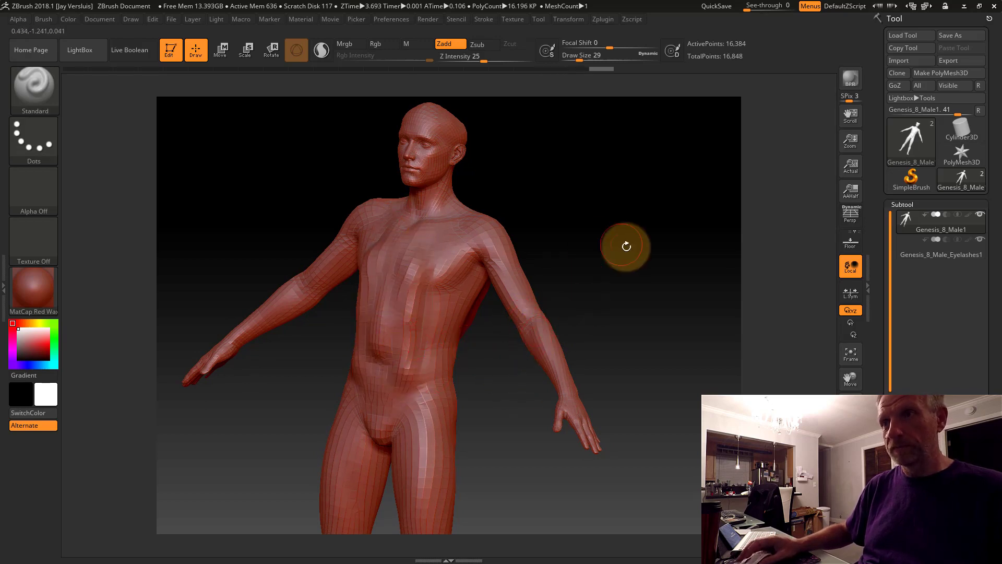
- Send the ZBrush sculpt via GoZ, overwrite the existing Scary Back morph, then orbit to the back
click(896, 86)
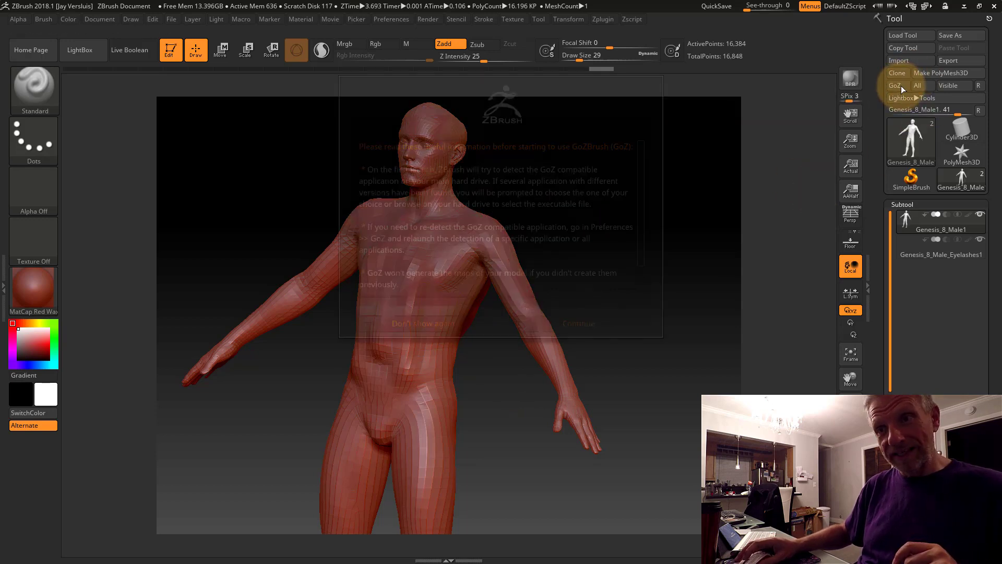
click(603, 324)
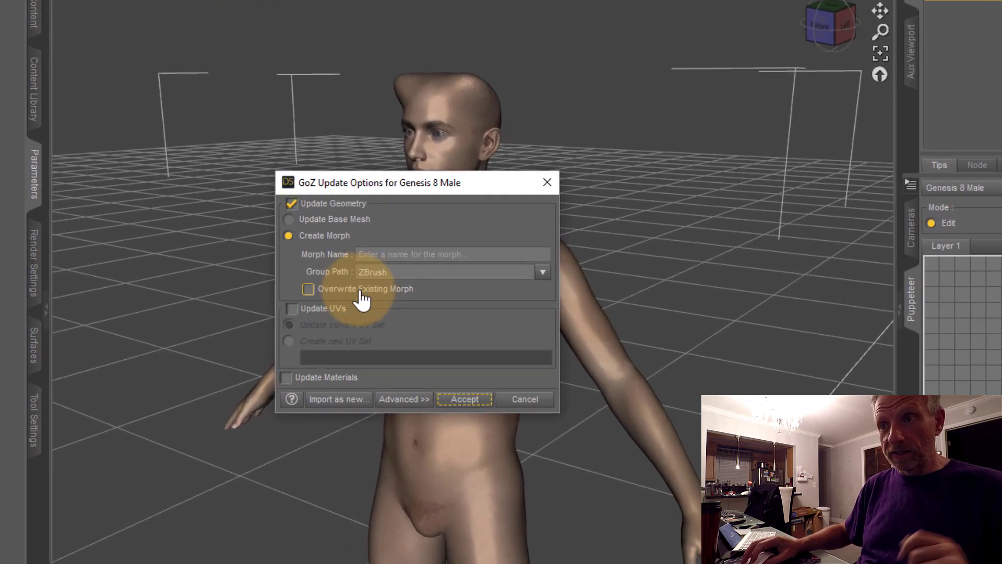
click(332, 297)
click(452, 255)
text(Scary Back)
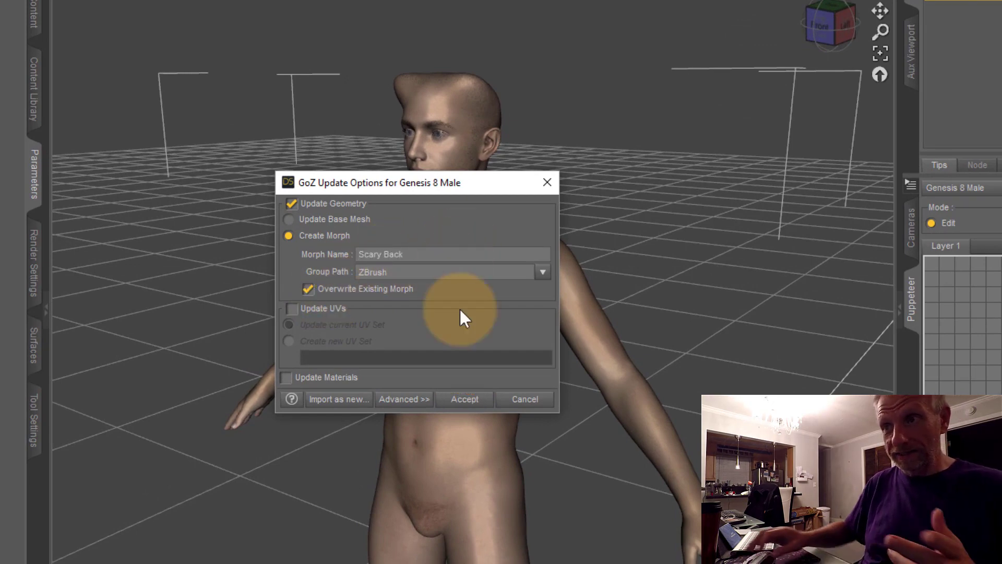
click(466, 400)
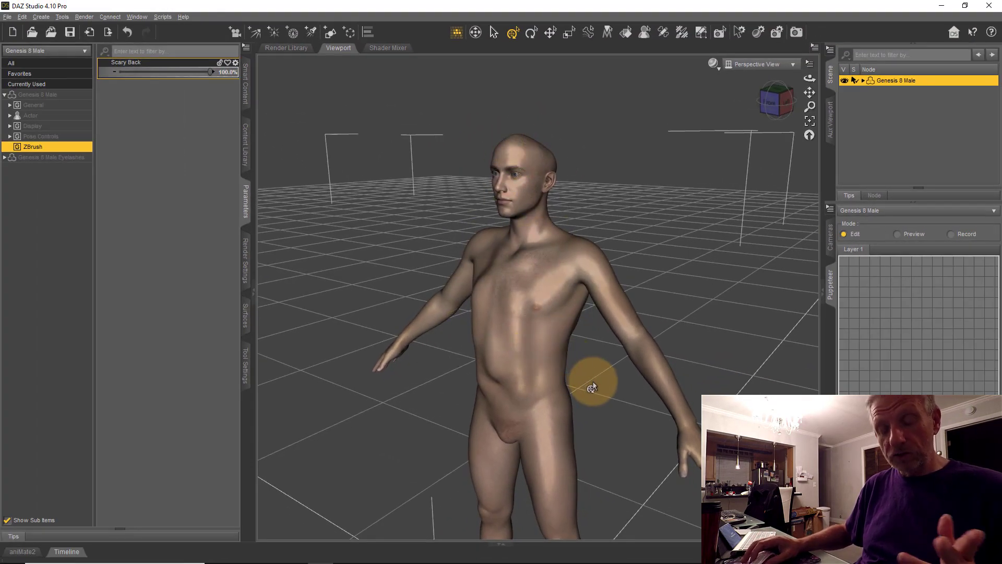
alt+drag(593, 386, 348, 171)
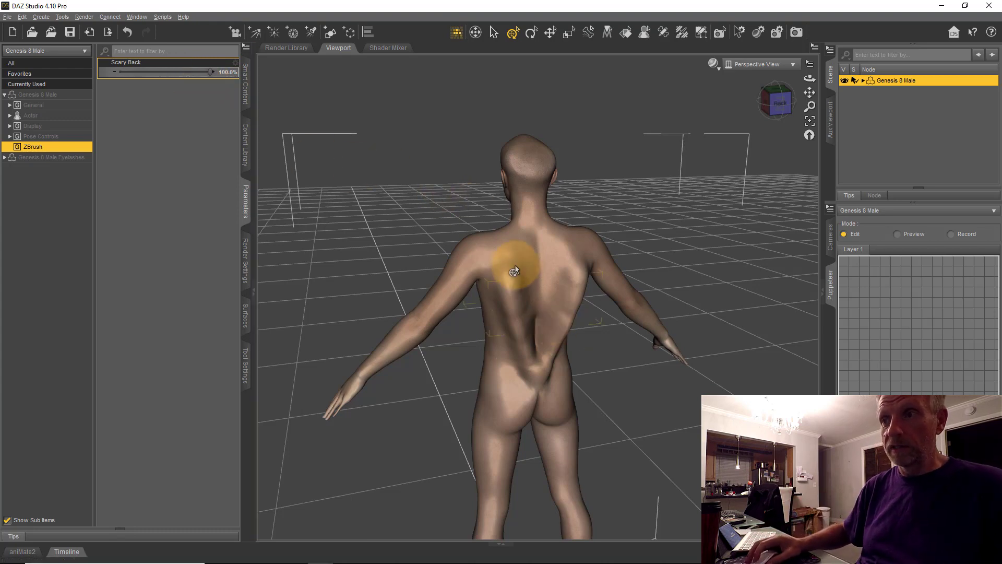
scroll(517, 307, up, 5)
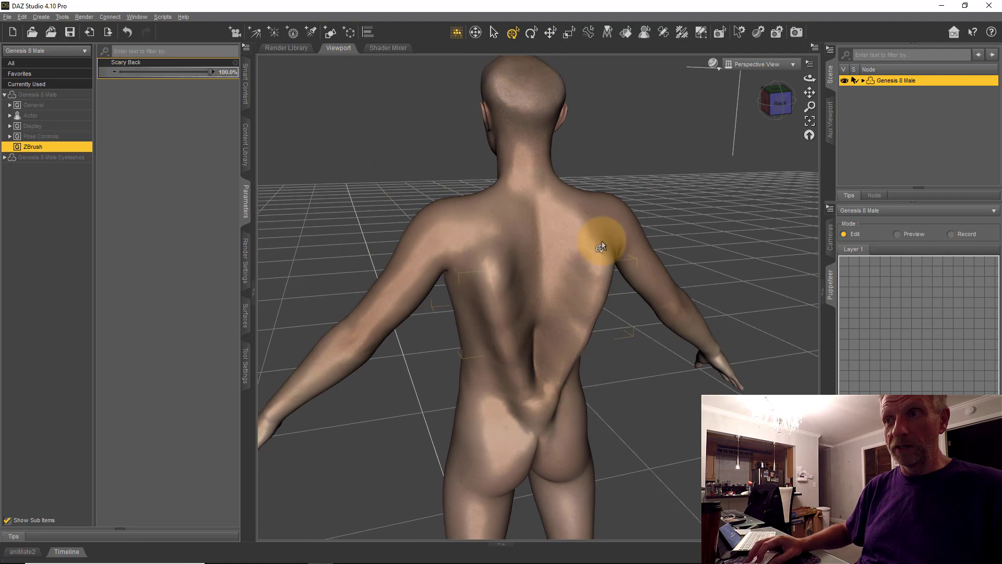
middle_drag(454, 343, 505, 428)
scroll(440, 340, down, 5)
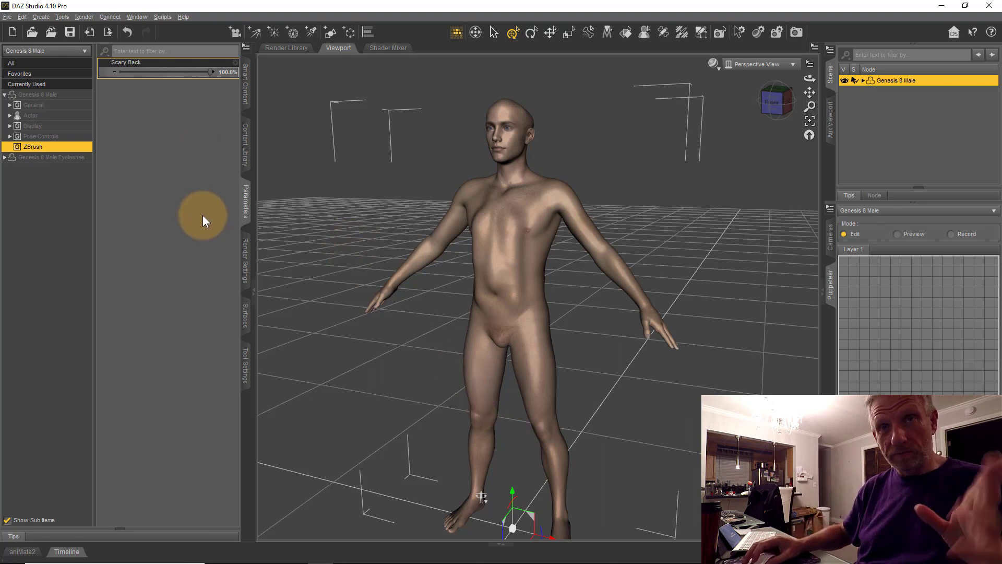
click(6, 16)
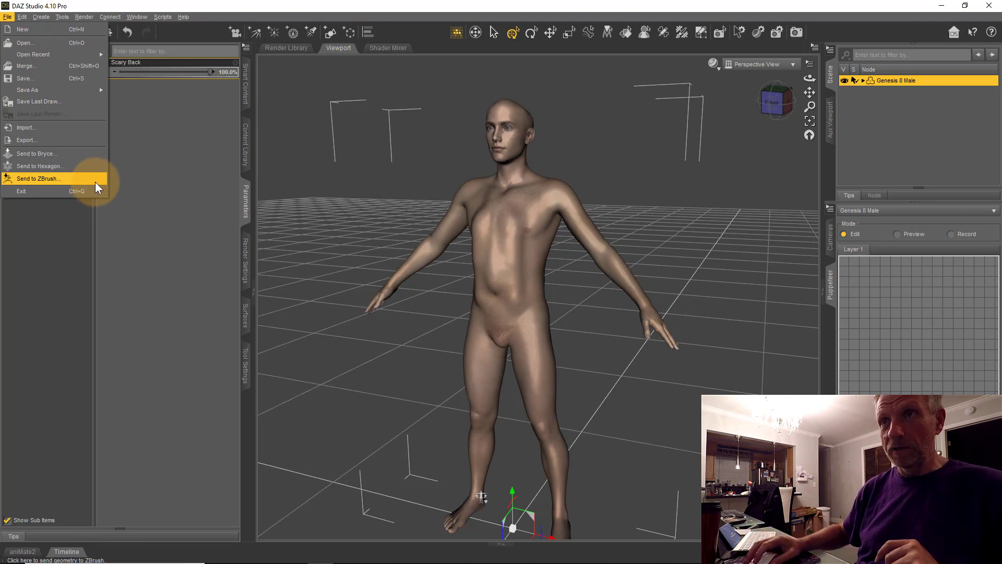
click(139, 203)
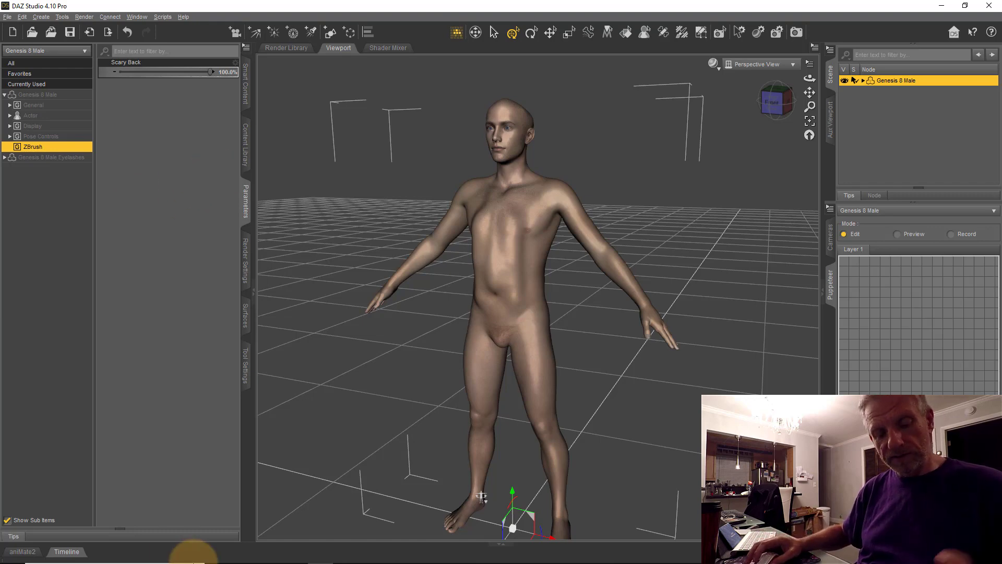
- Launch DAZ Install Manager (64-bit) from the Start menu's DAZ 3D folder and sign in
click(13, 553)
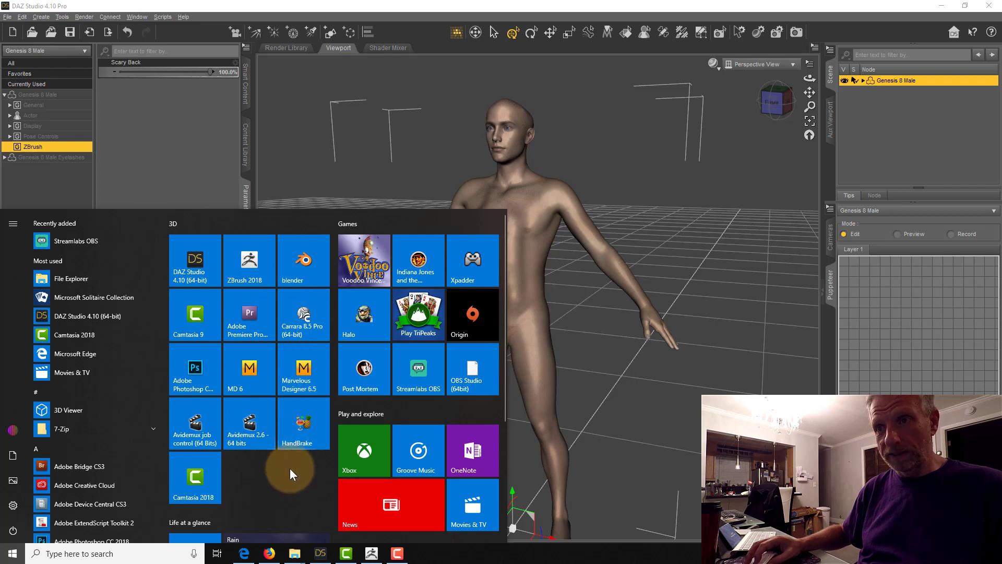
scroll(155, 324, down, 10)
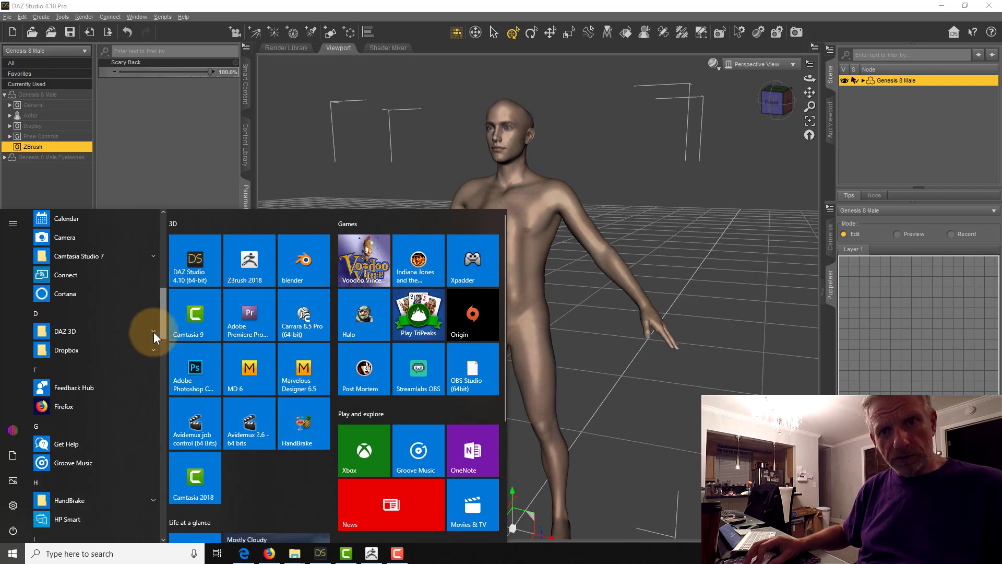
click(154, 334)
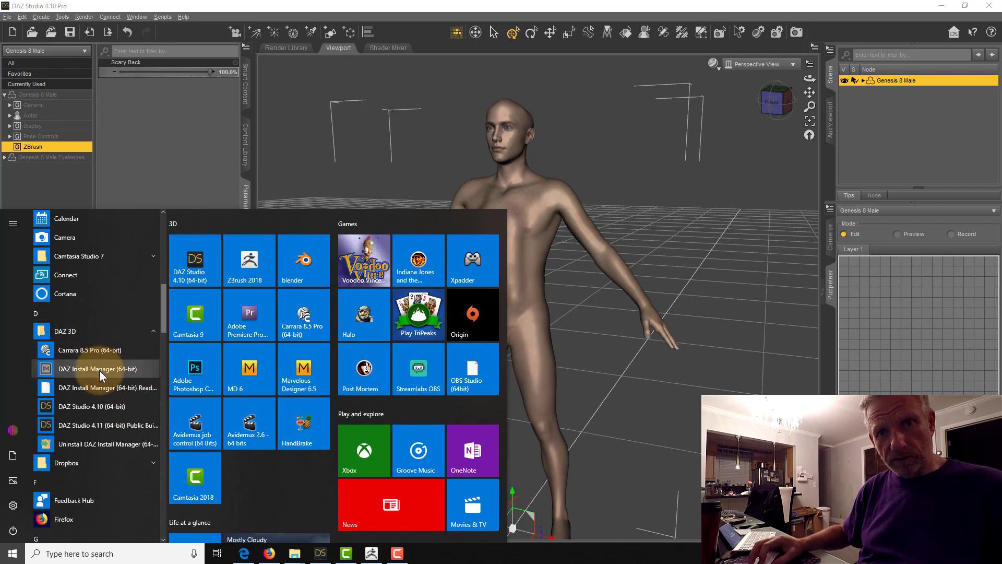
click(106, 369)
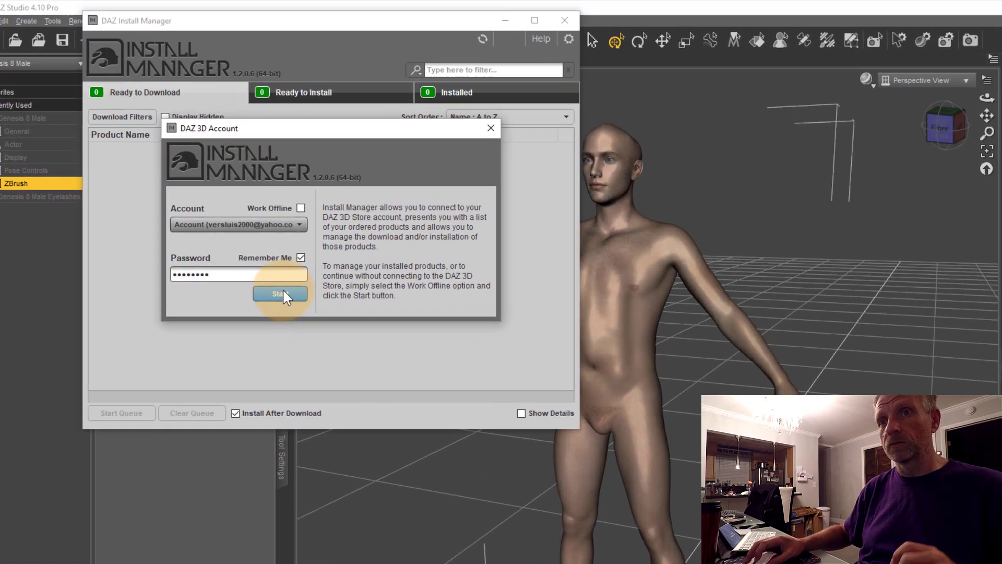
click(282, 293)
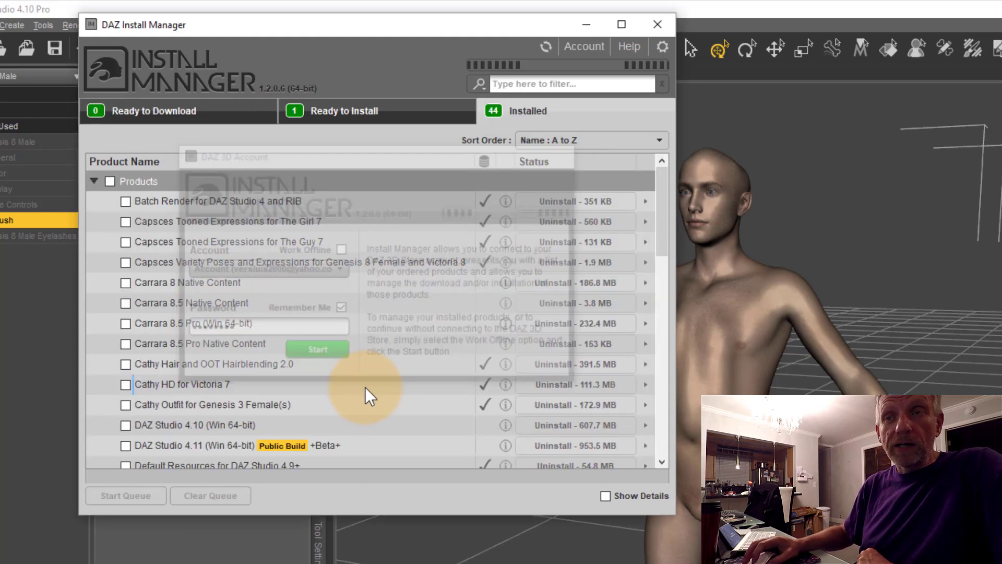
- Filter products for 'goz' and compare the downloadable GoZ 4.11+ builds against the installed GoZ packages
click(554, 93)
text(goz)
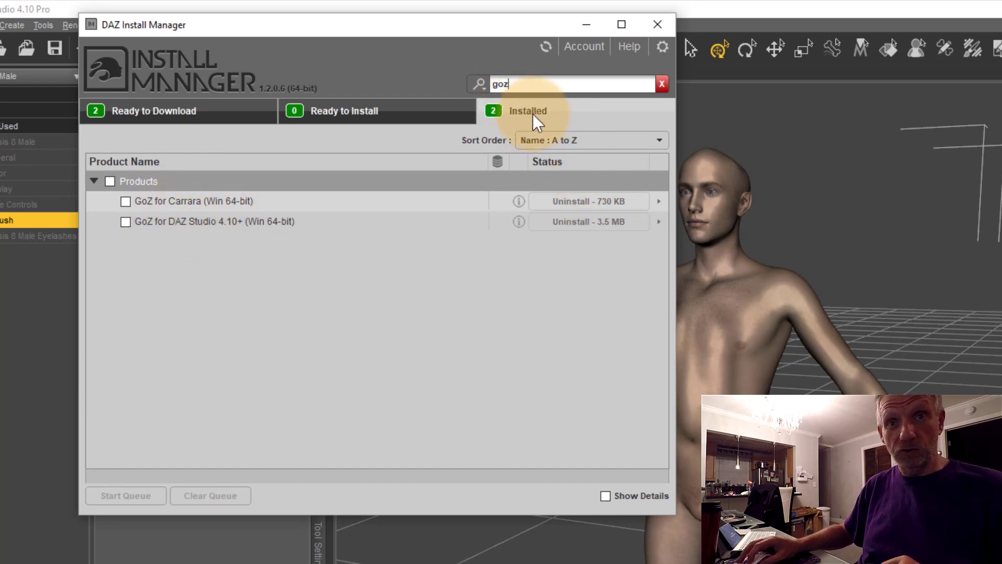
click(183, 110)
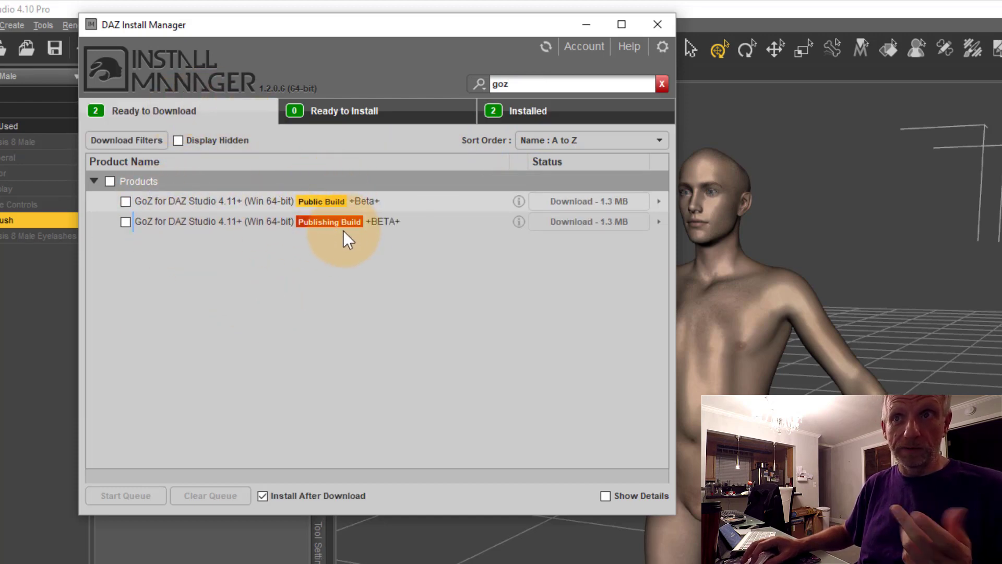
click(552, 119)
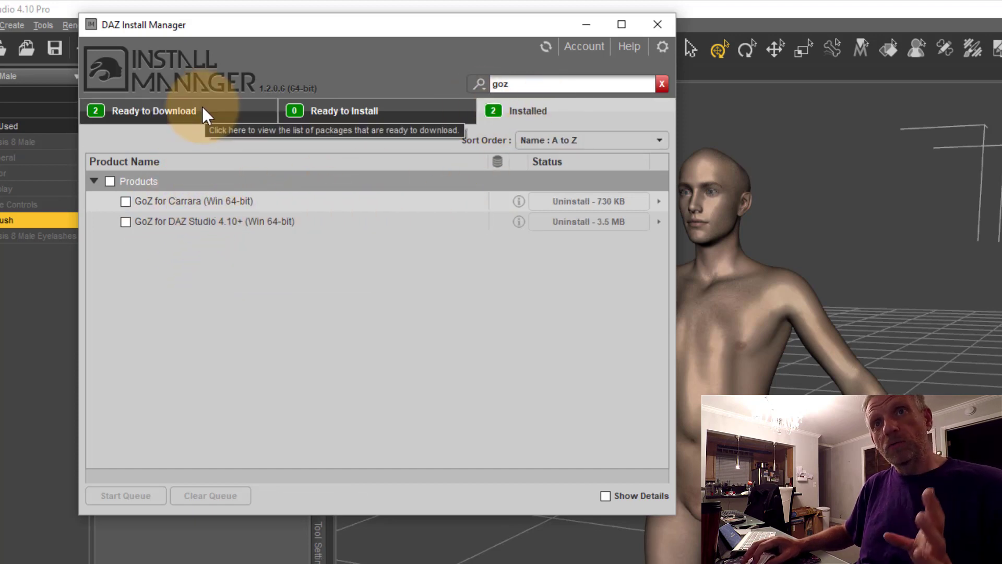
click(202, 106)
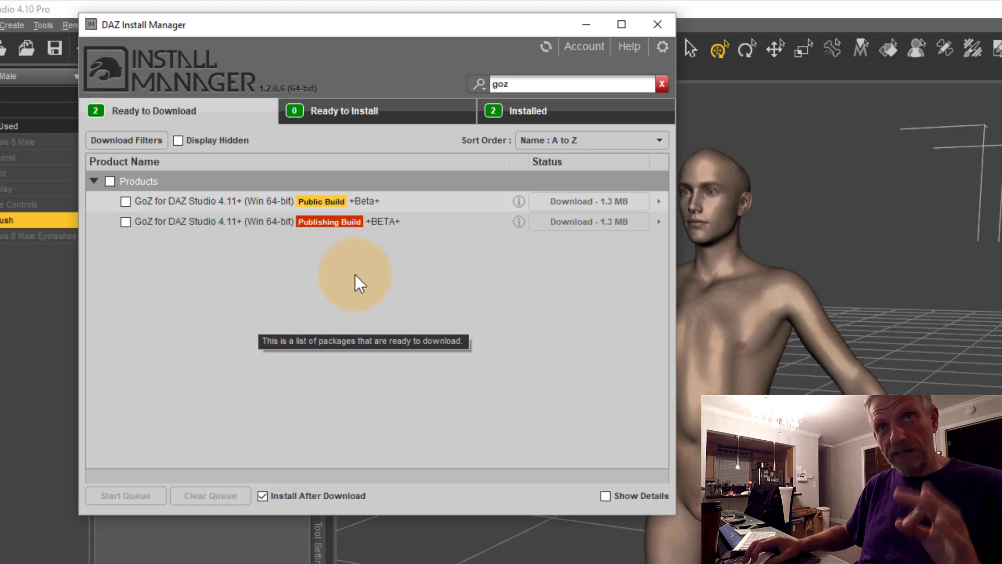
- Open Settings' Applications tab and select the ZBrush 2018 entry
click(663, 46)
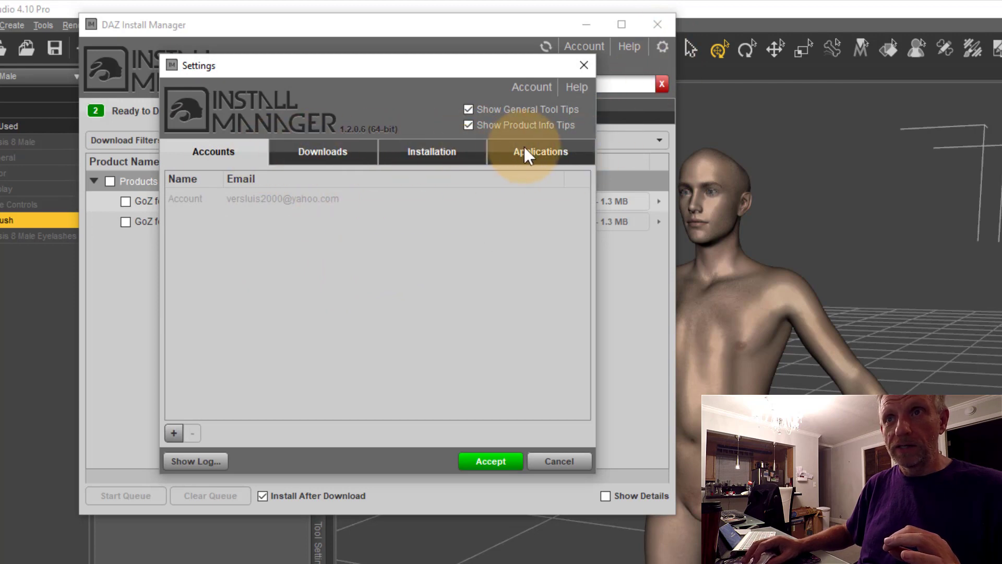
click(547, 156)
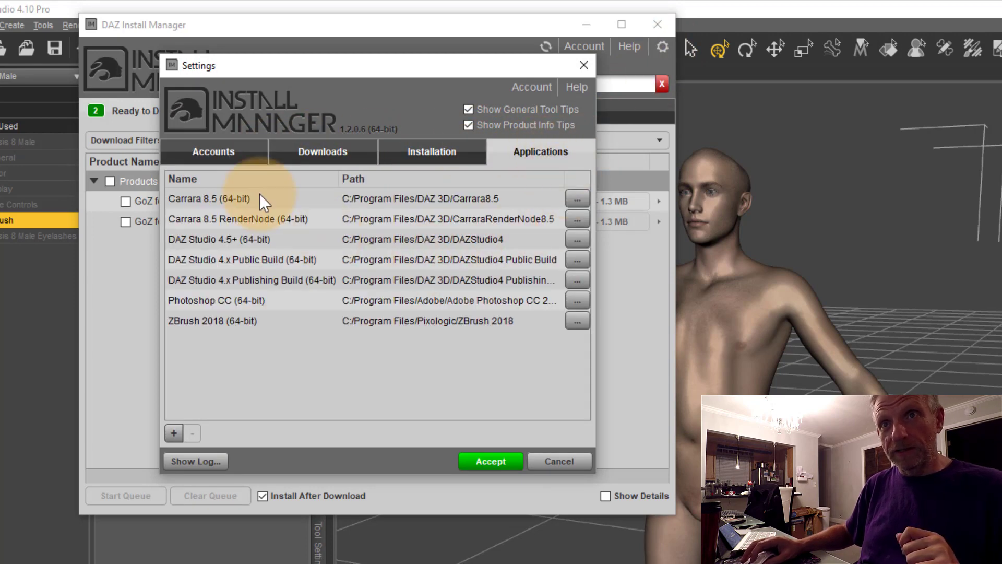
click(236, 320)
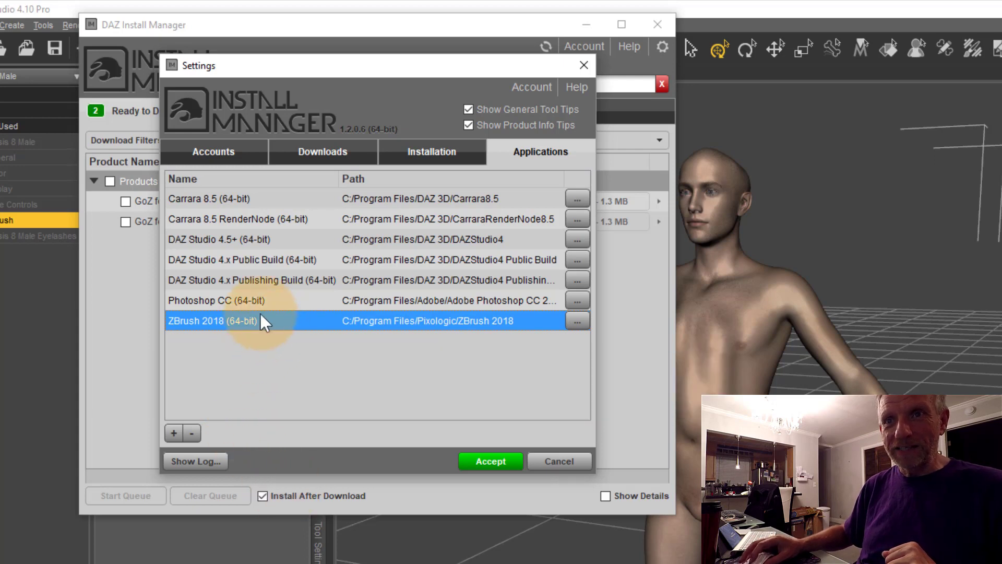
- Look at the Add Application name list, then cancel without adding anything
click(174, 433)
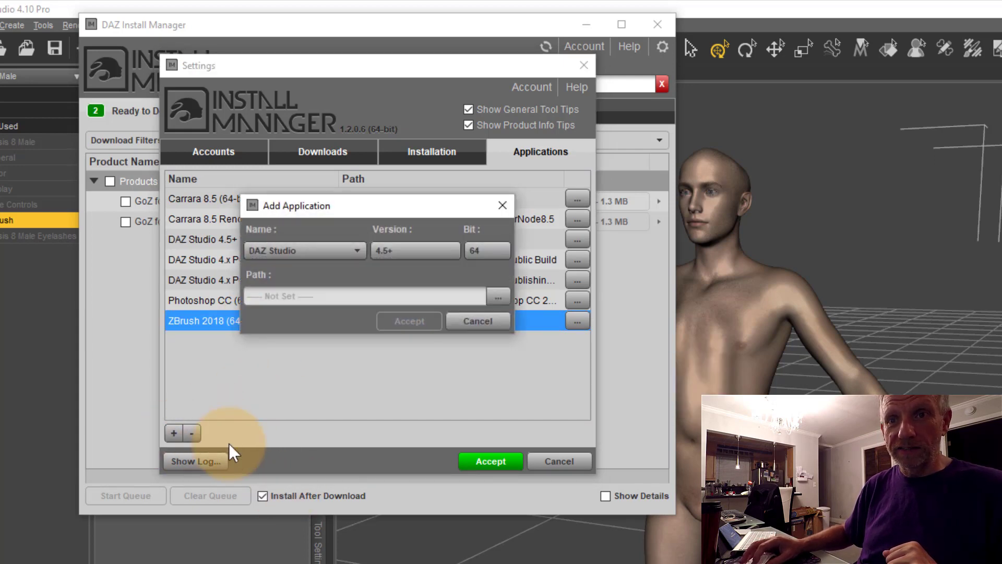
click(358, 250)
click(358, 250)
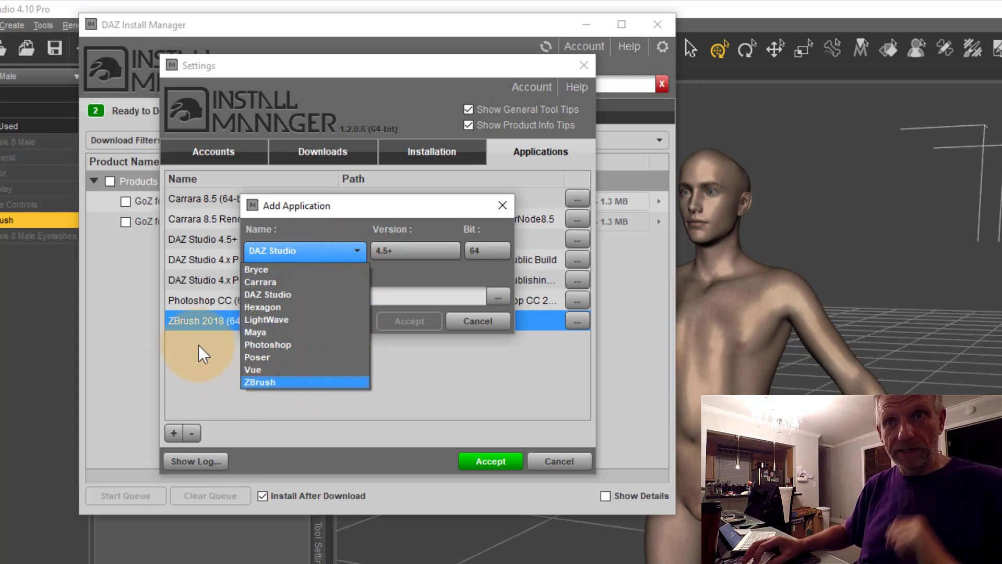
click(214, 349)
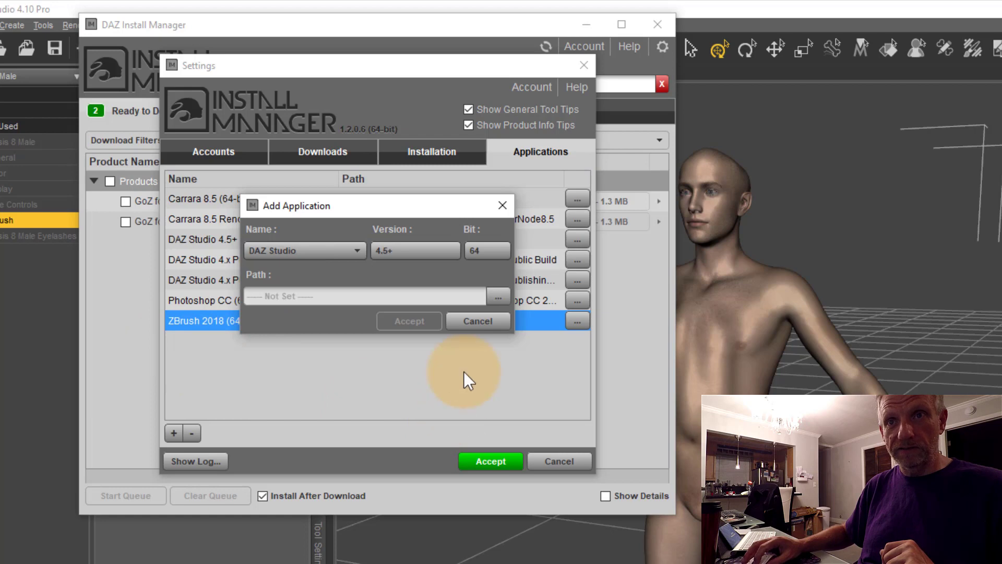
click(479, 321)
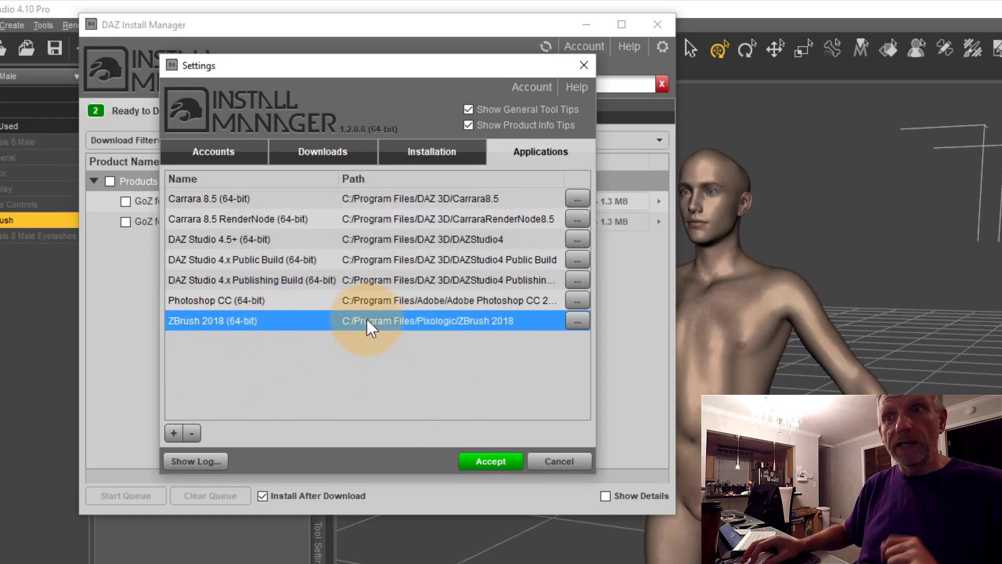
- Point the ZBrush 2018 (64-bit) entry at C:\Program Files\Pixologic\ZBrush 2018
click(575, 321)
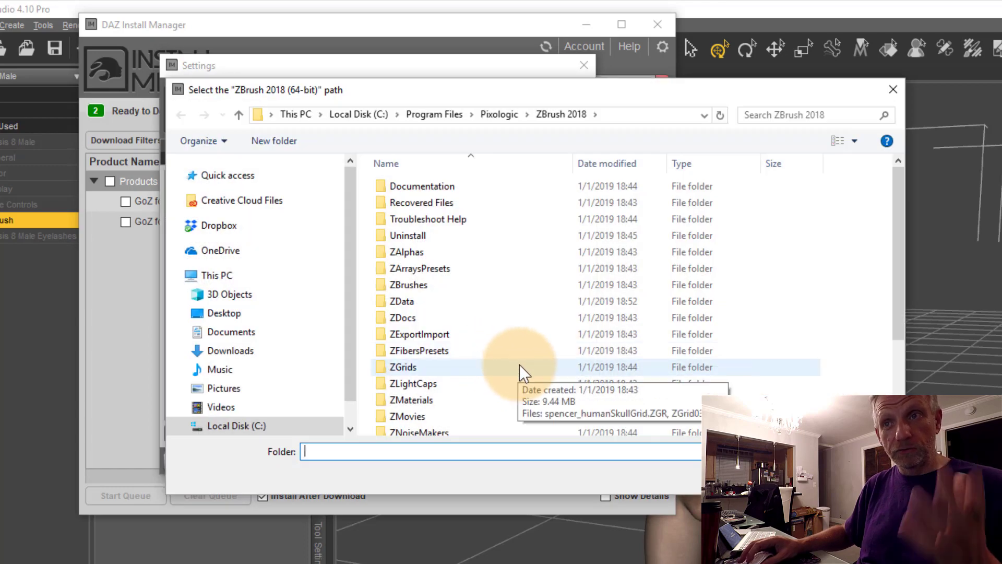
drag(349, 330, 346, 357)
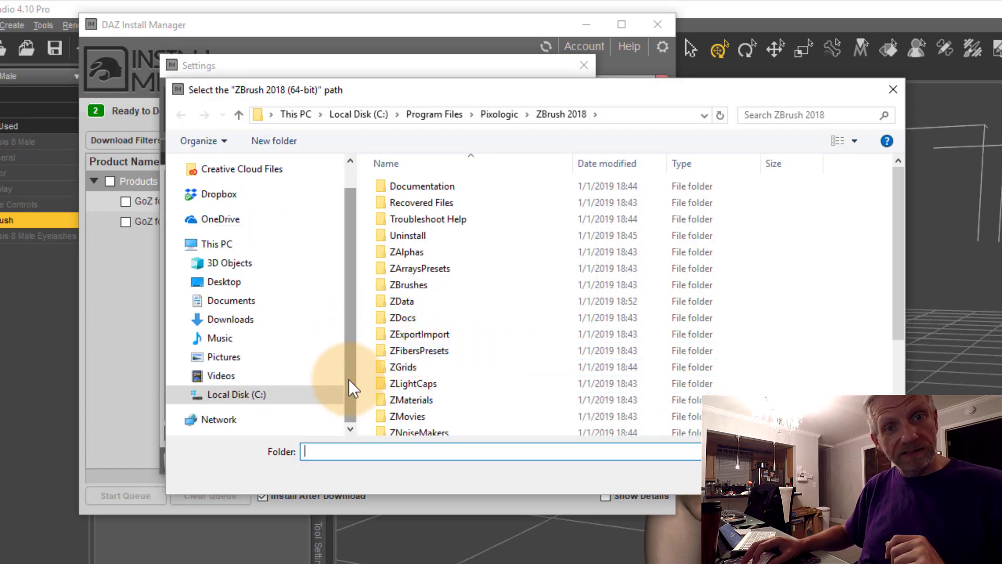
click(243, 399)
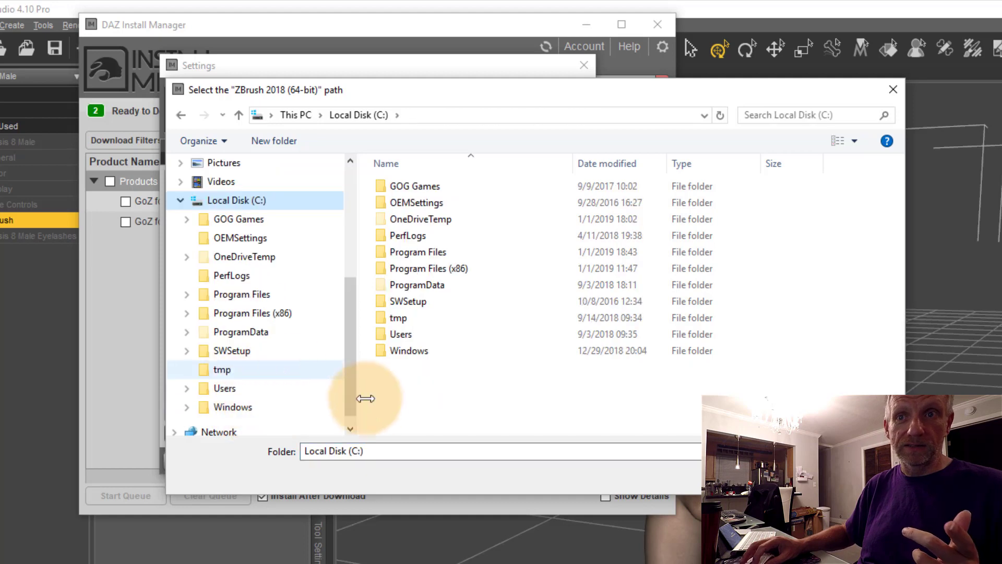
click(266, 296)
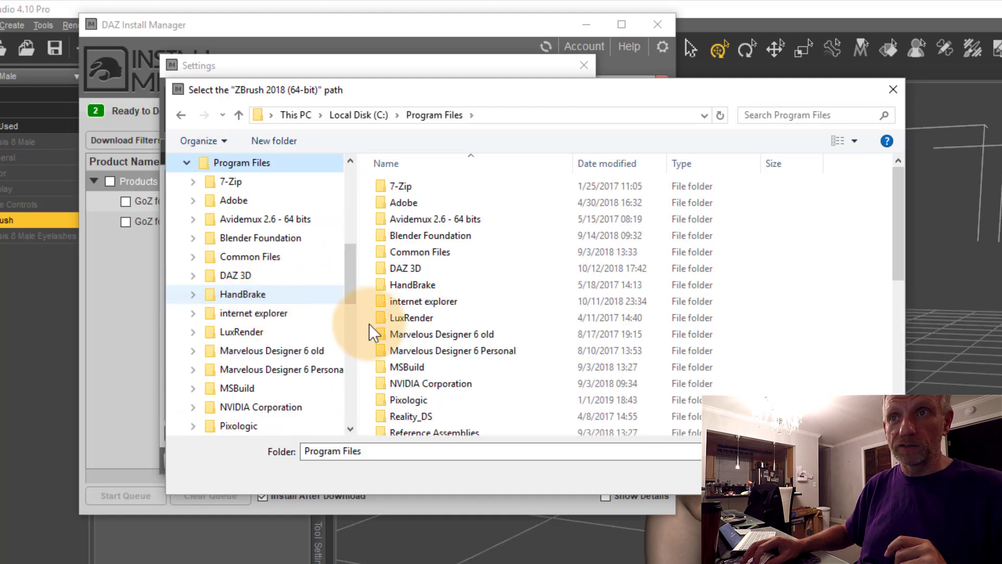
double_click(424, 399)
double_click(425, 189)
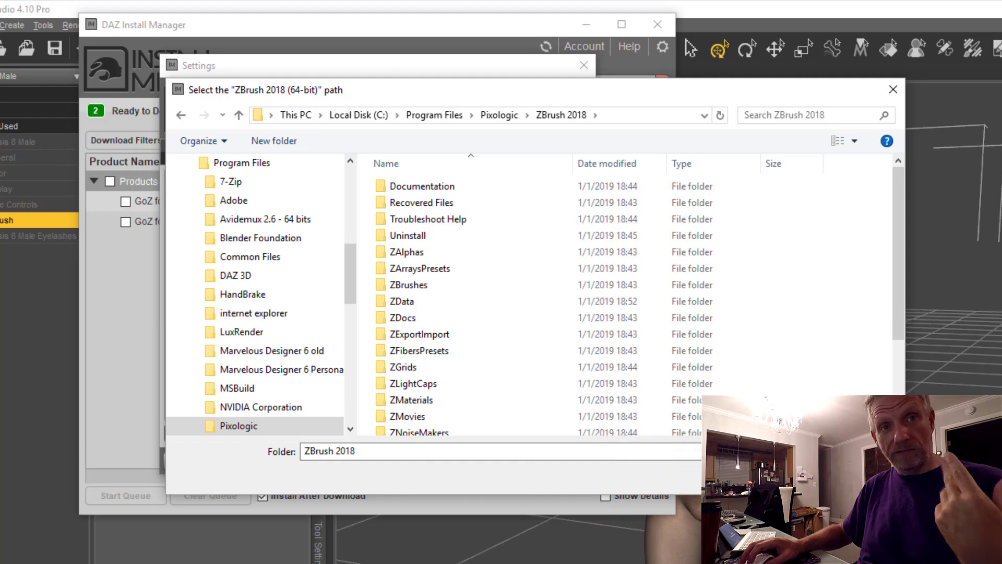
click(799, 476)
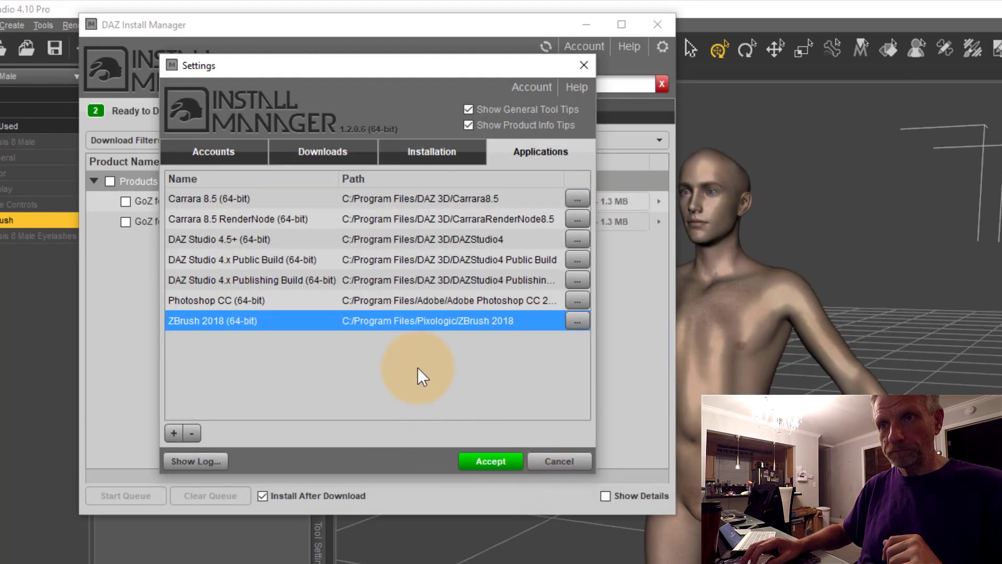
- Cancel out of Settings and move the Install Manager window aside
click(561, 462)
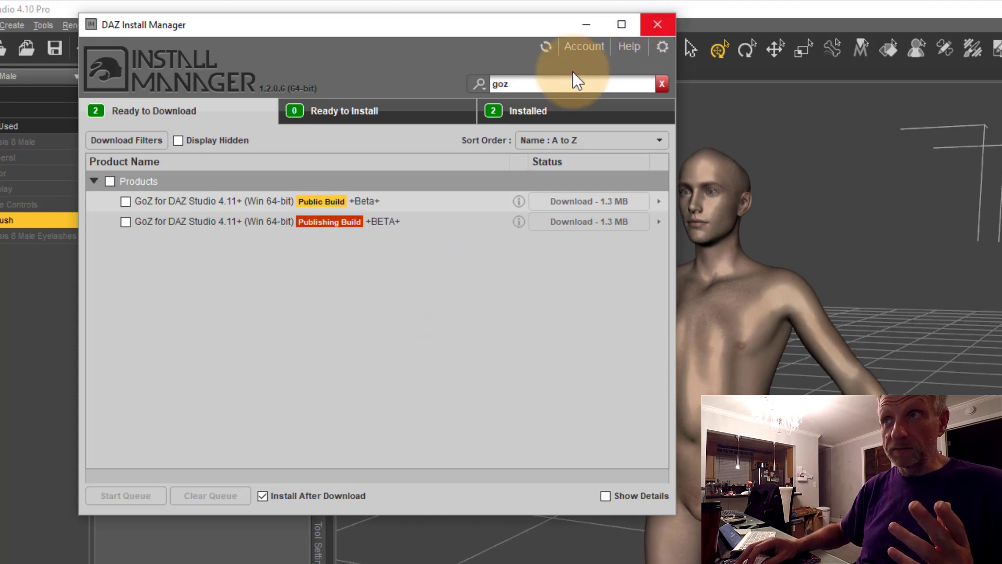
drag(209, 29, 478, 133)
- Send the Genesis 8 Male to ZBrush from DAZ Studio's File menu, then return to Install Manager
click(345, 1)
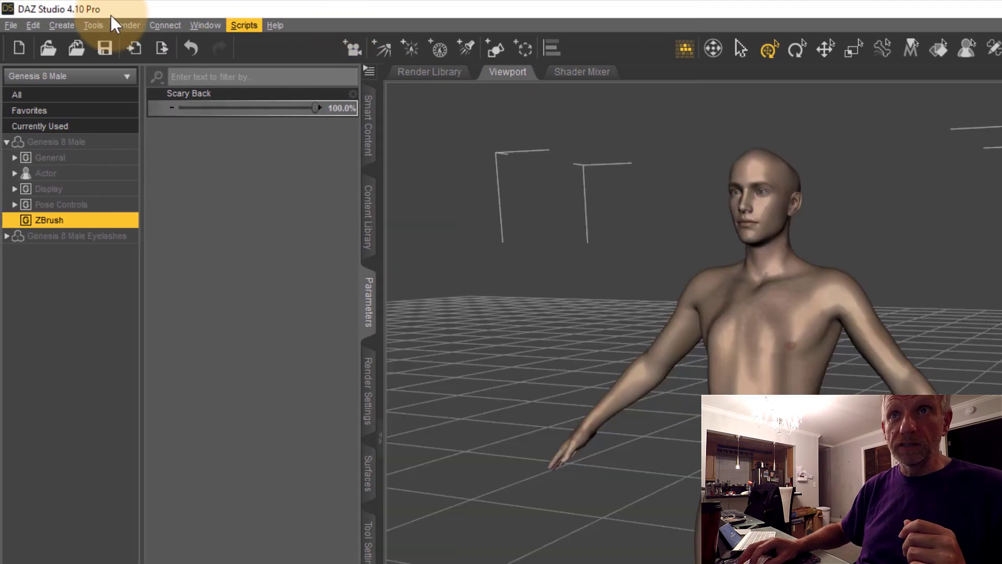
click(7, 25)
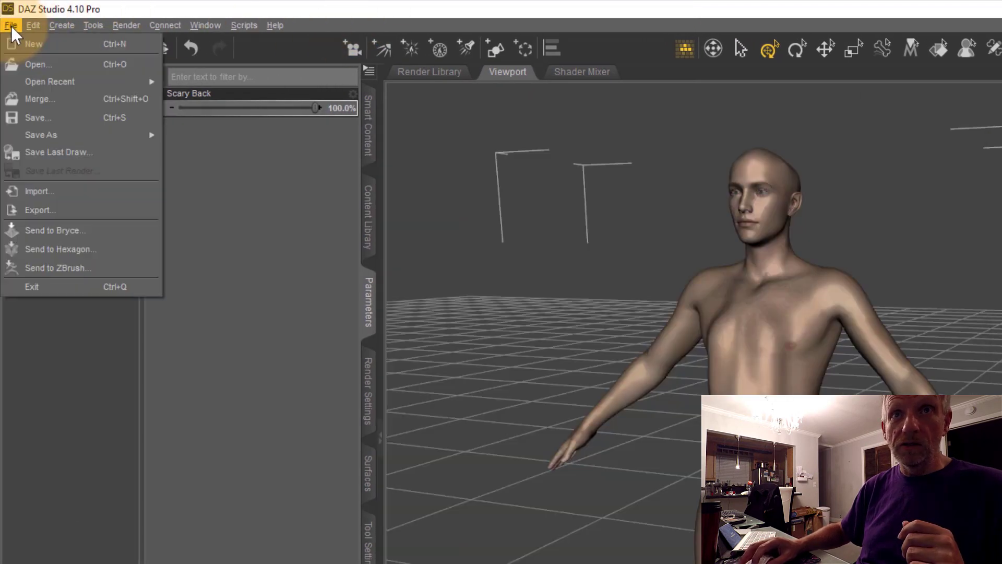
click(109, 268)
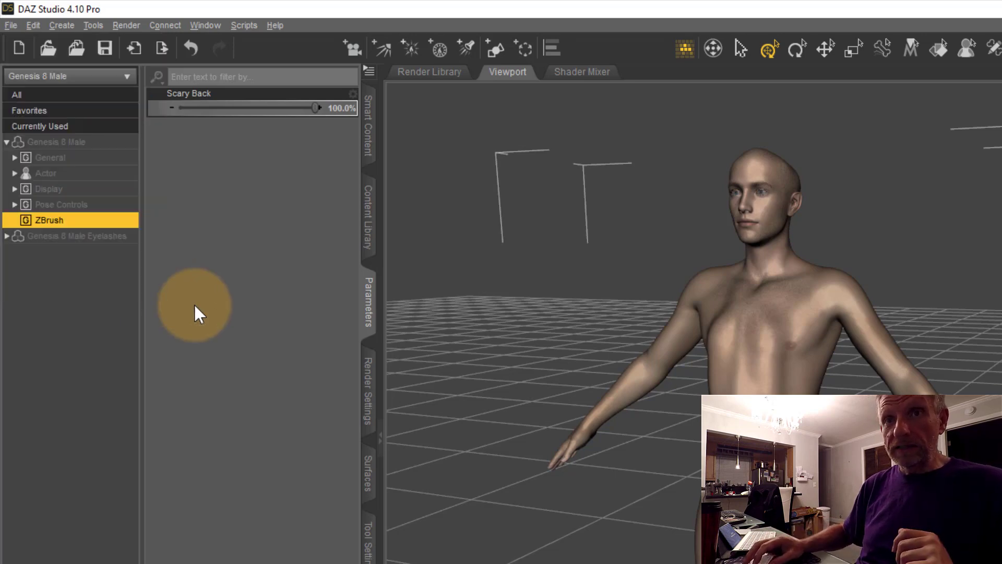
key(alt+Tab)
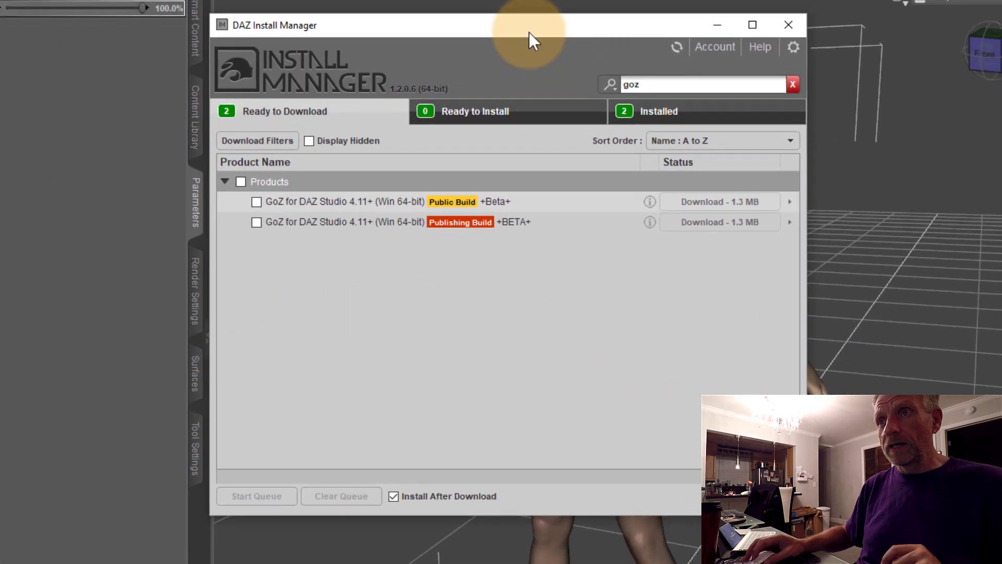
- Mark the installed GoZ for DAZ Studio 4.10+ (Win 64-bit) package for uninstalling
drag(652, 98, 524, 108)
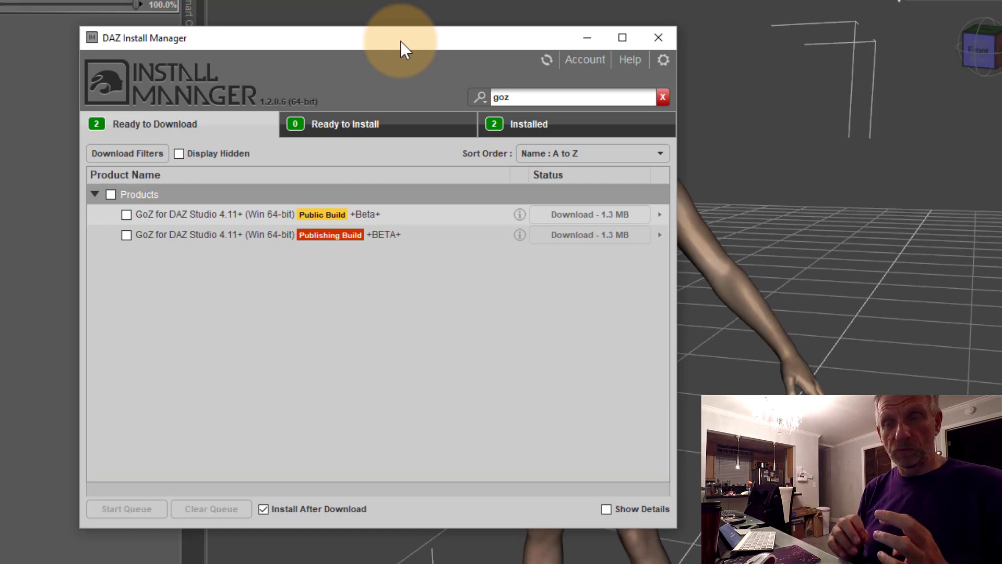
click(595, 132)
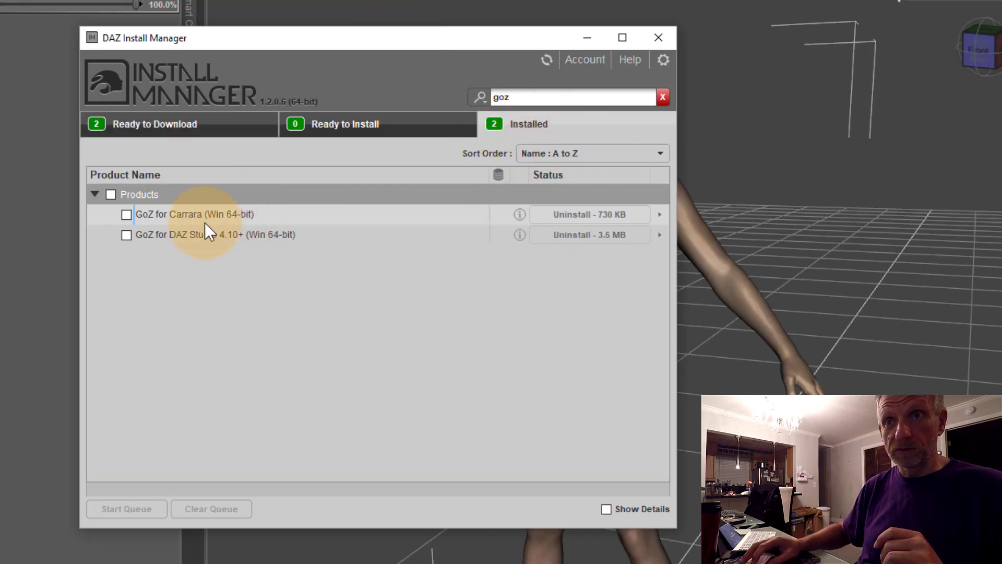
click(125, 234)
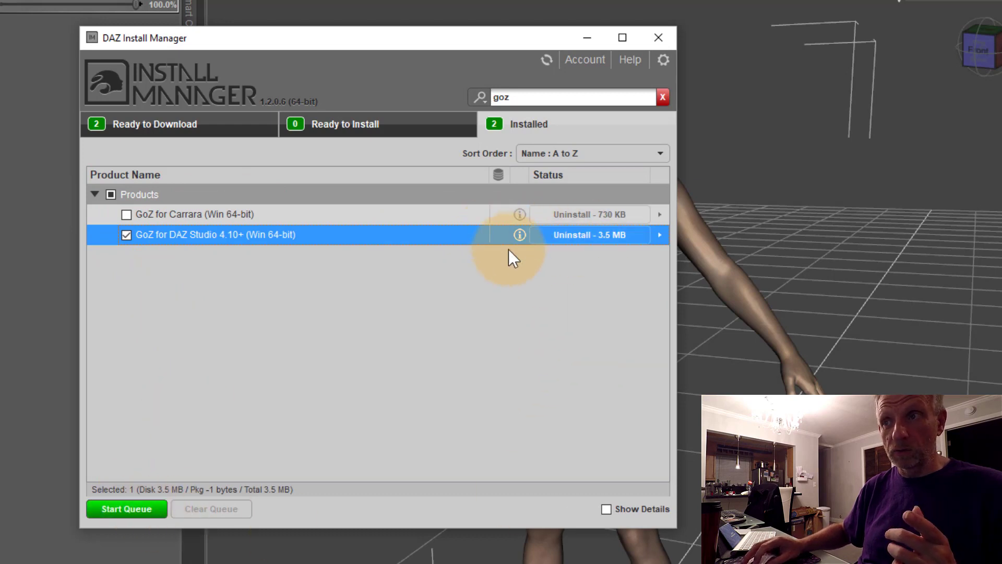
- Reopen Settings' Applications tab and select ZBrush 2018 (64-bit) to check its path
click(662, 62)
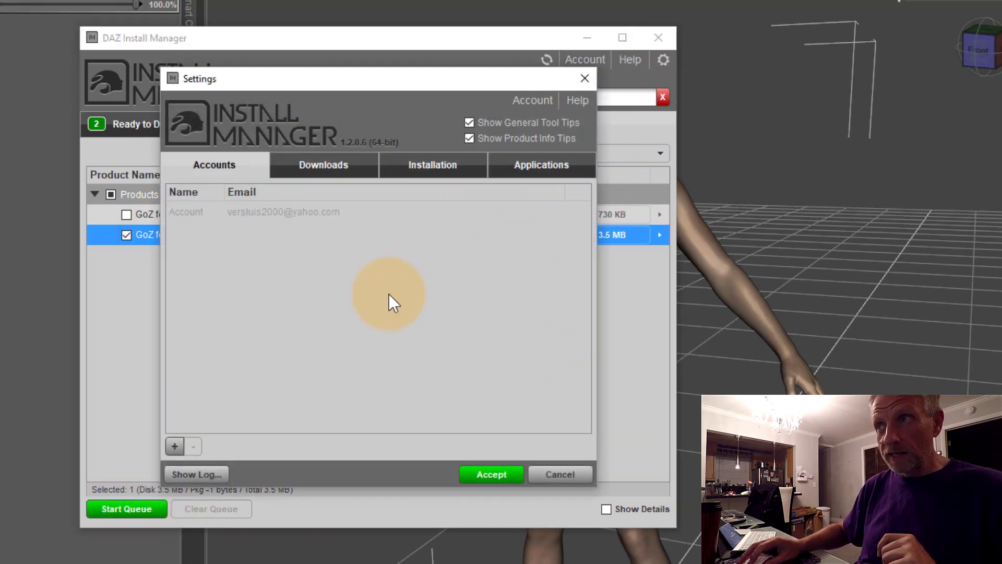
click(528, 166)
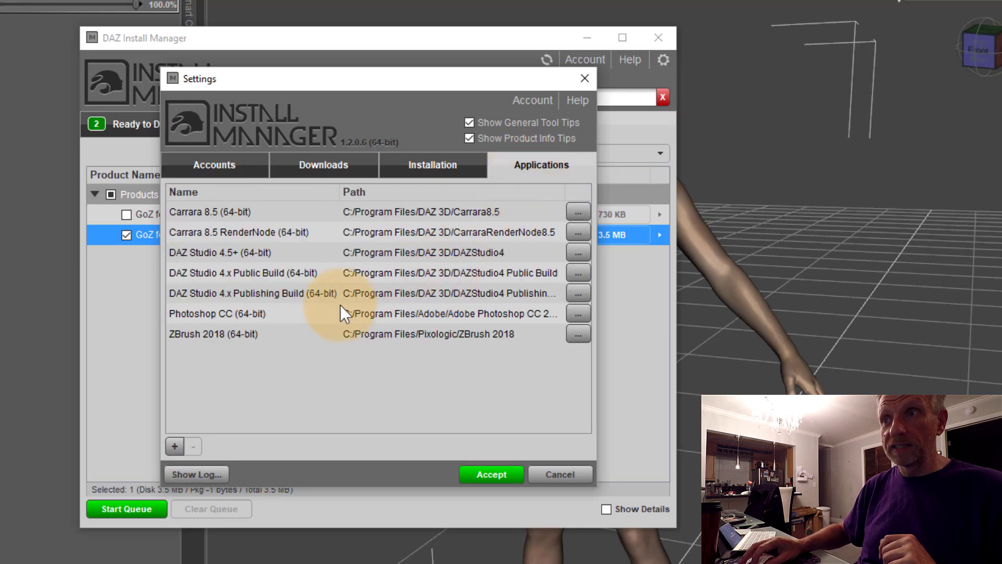
click(280, 337)
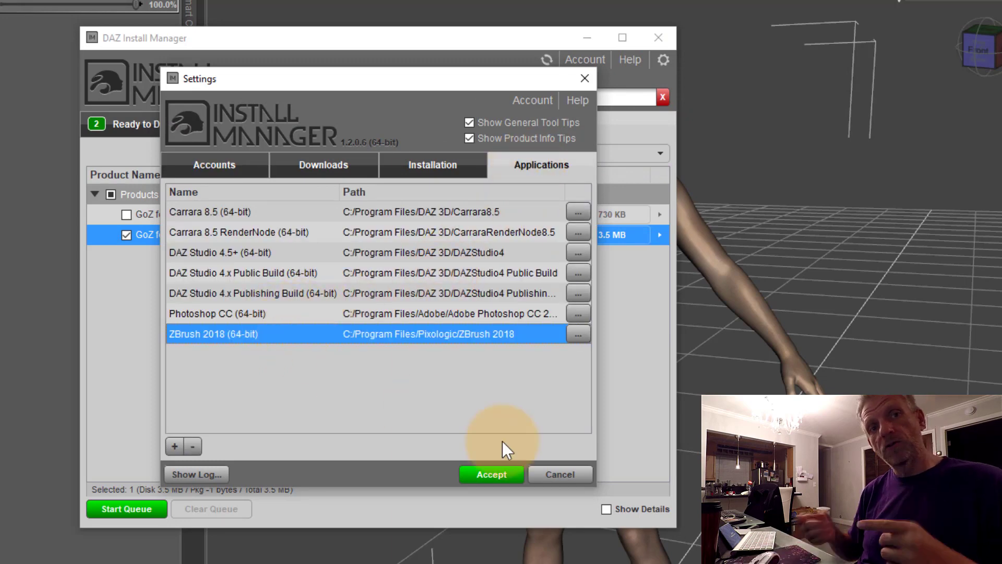